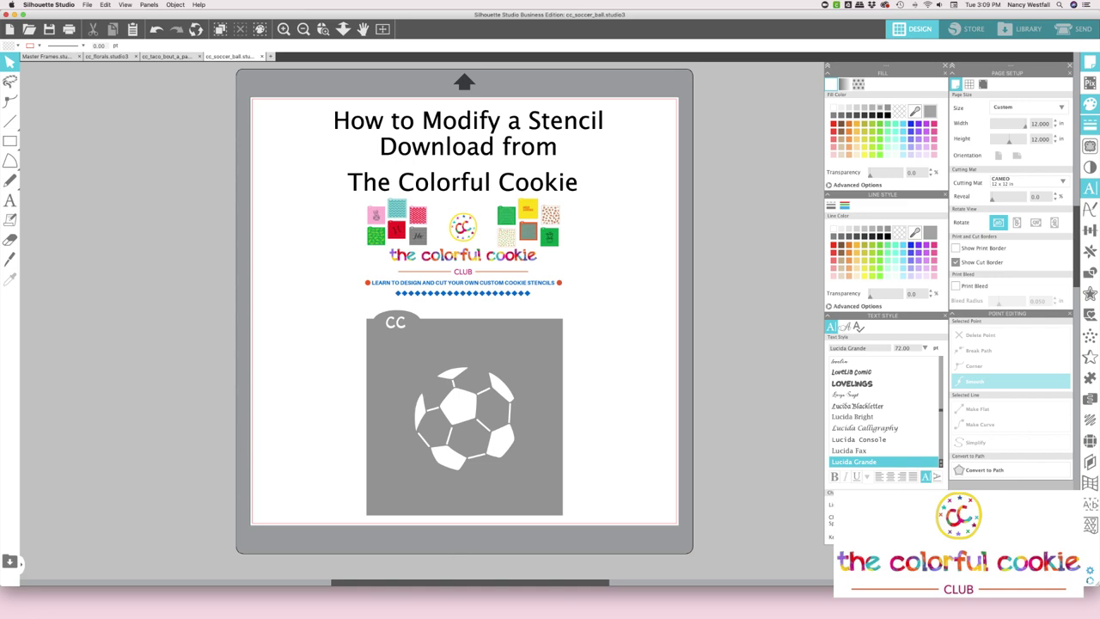
Switch to Google Chrome and look over The Colorful Cookie Studio home page and its Easter stencils.
mouse_move(550, 612)
left_click(471, 599)
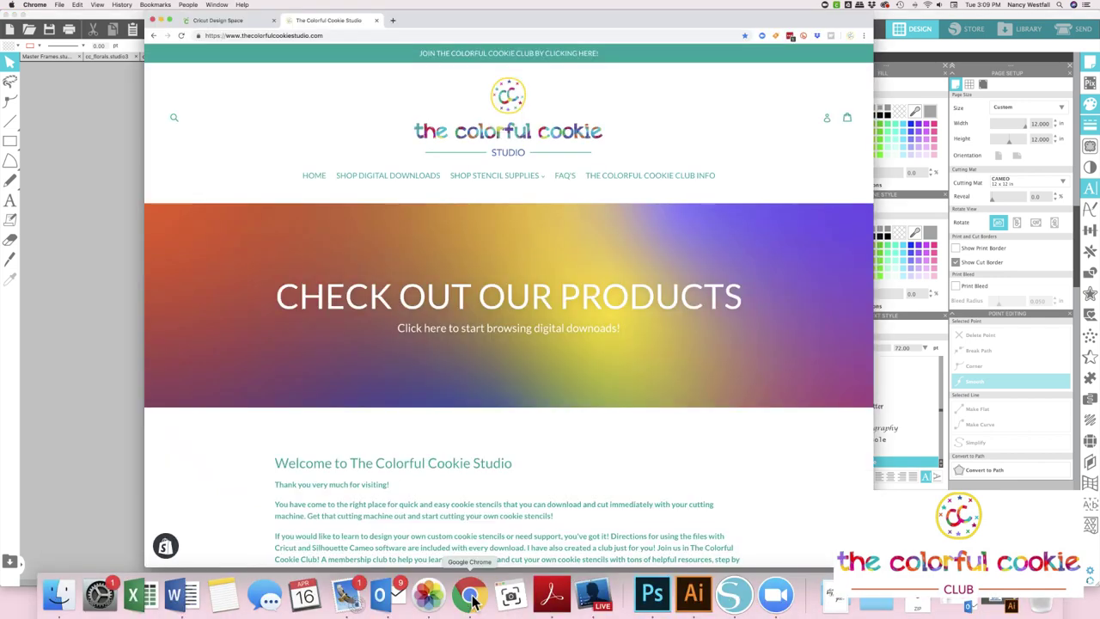
scroll(444, 280, "down", 1)
scroll(444, 280, "down", 3)
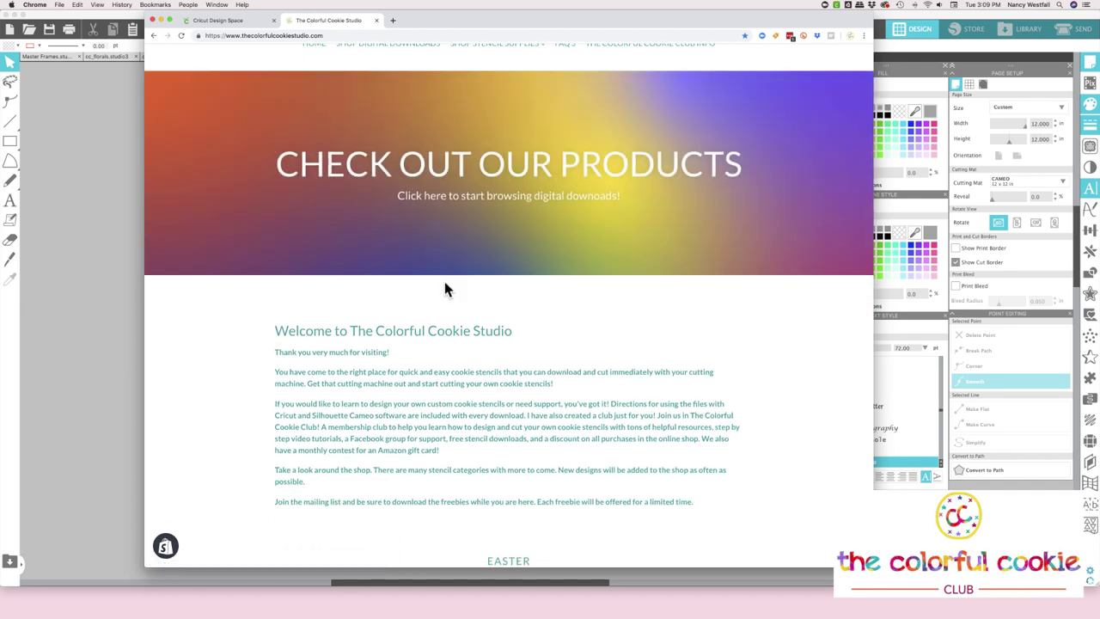
scroll(444, 290, "down", 5)
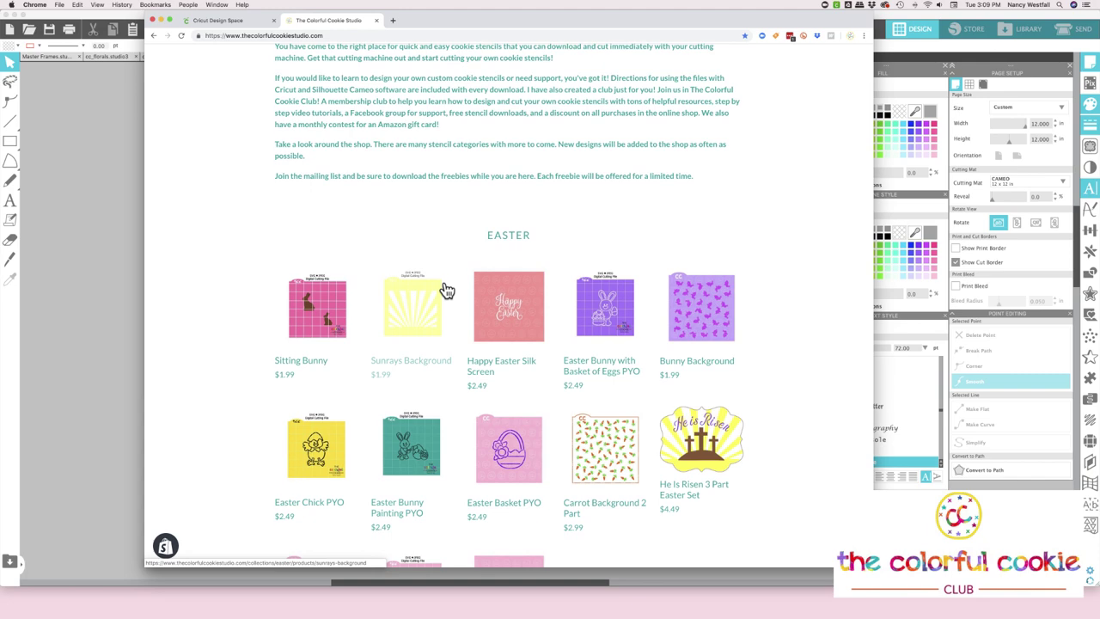
scroll(447, 289, "up", 7)
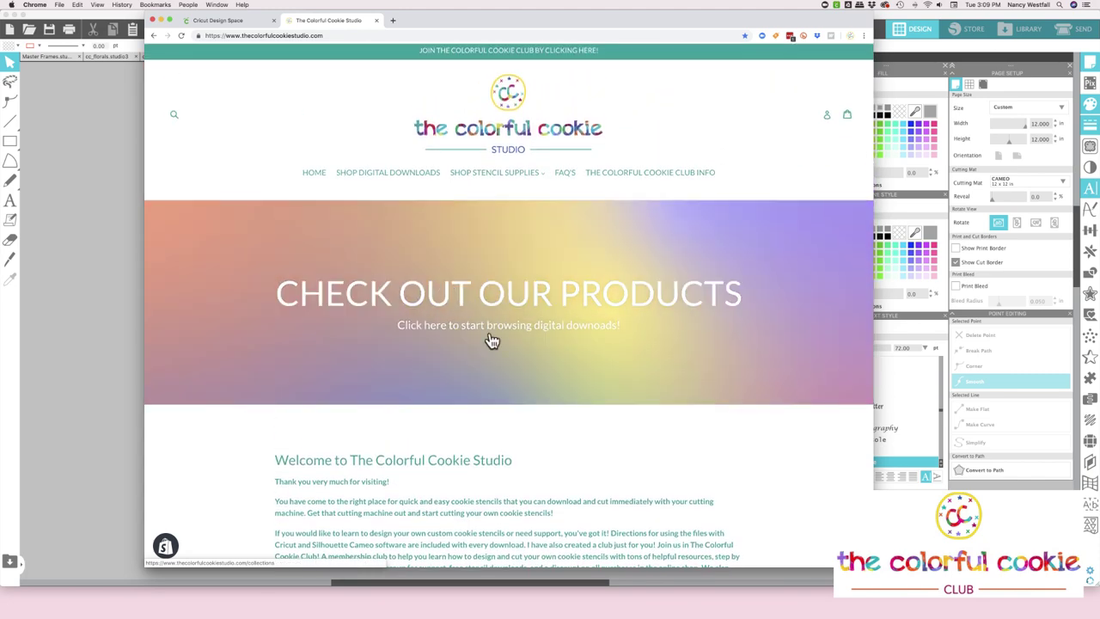
scroll(444, 253, "down", 2)
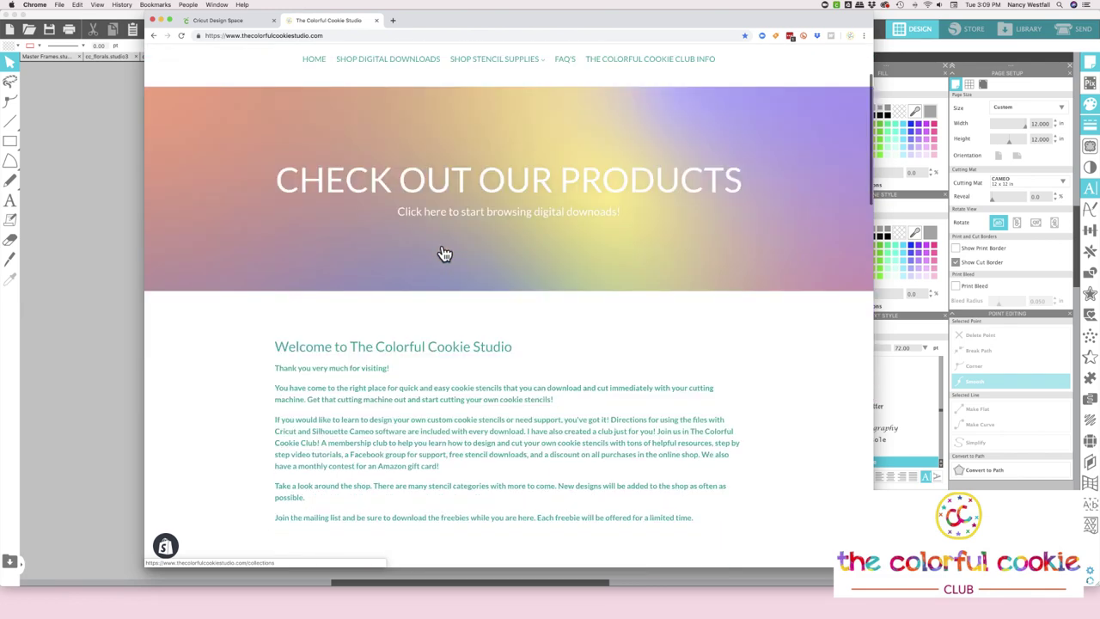
scroll(444, 254, "down", 8)
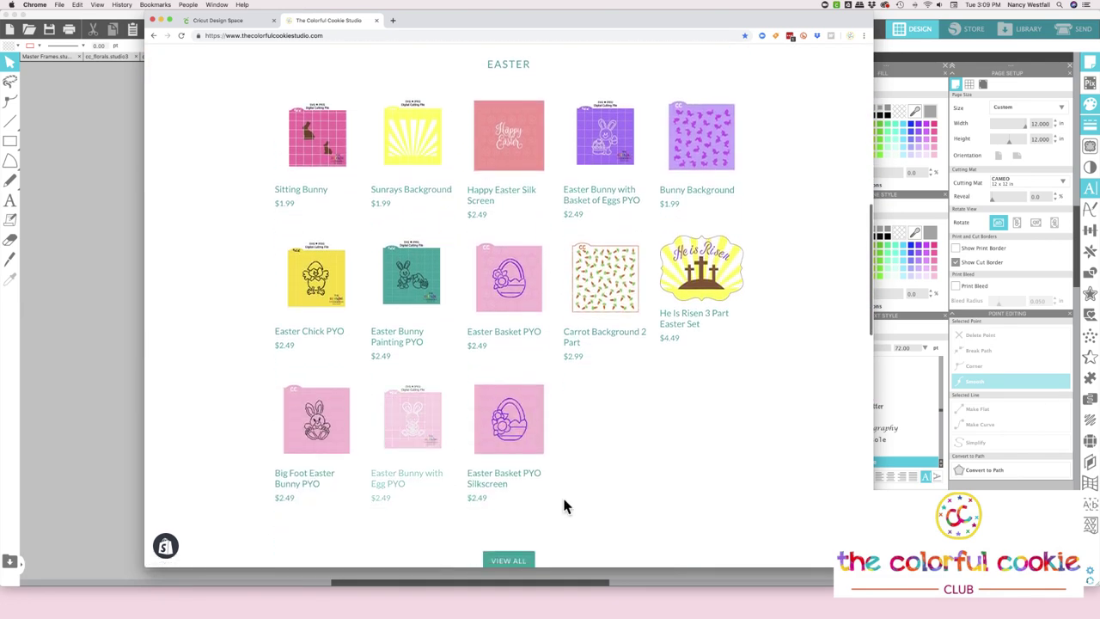
scroll(646, 336, "up", 10)
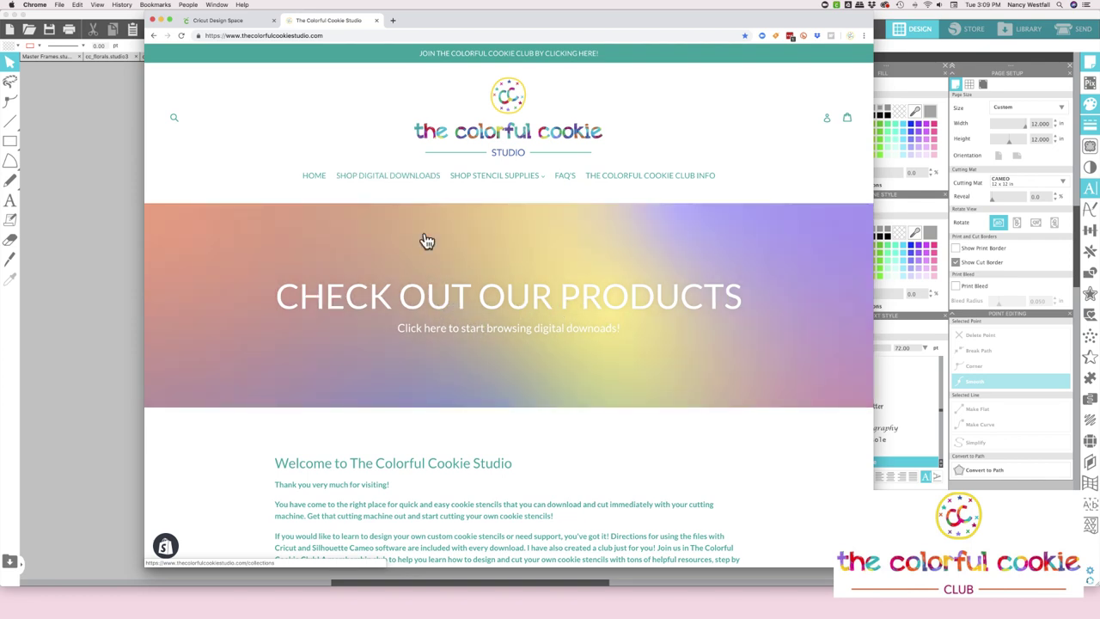
Browse the digital download collections and view the stencils offered under Sports & Activities.
left_click(428, 319)
scroll(458, 340, "down", 1)
scroll(458, 340, "down", 15)
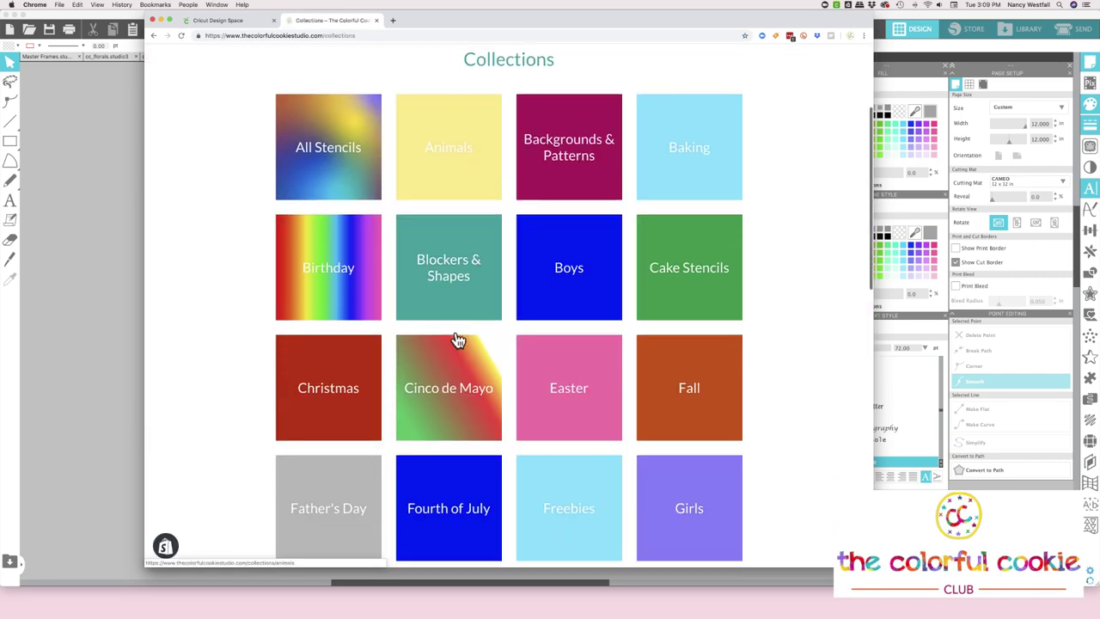
scroll(457, 341, "up", 4)
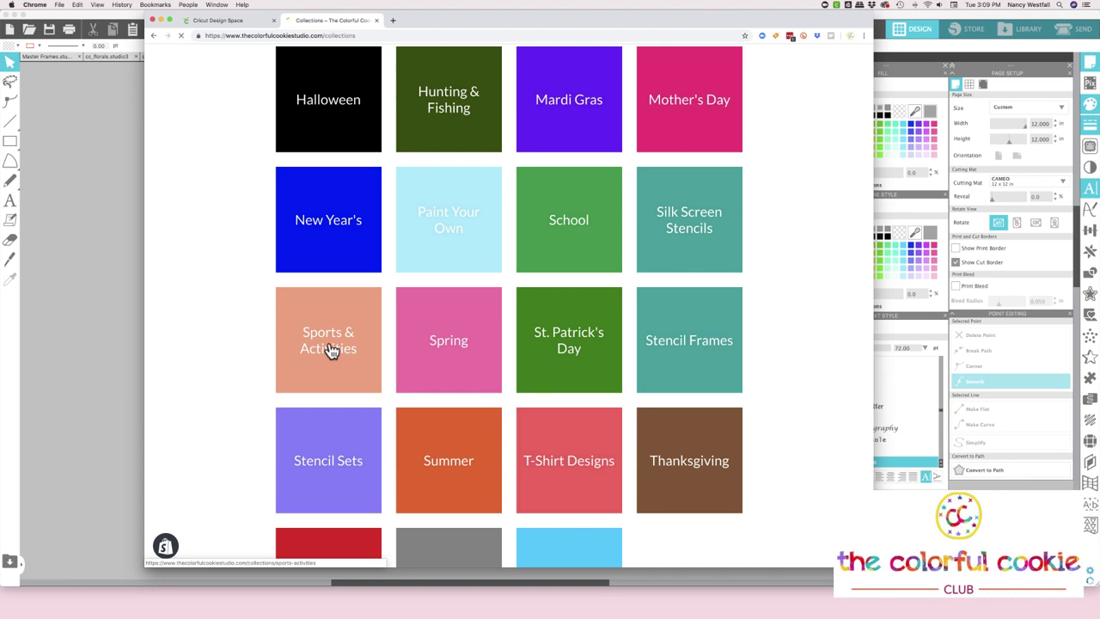
scroll(368, 380, "down", 1)
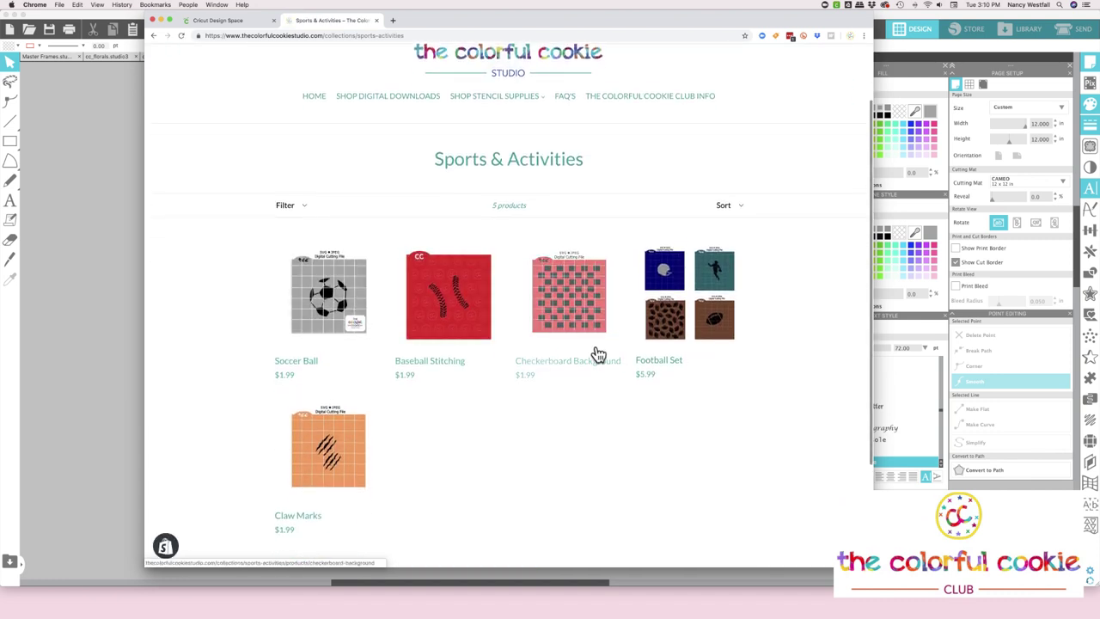
scroll(647, 344, "down", 1)
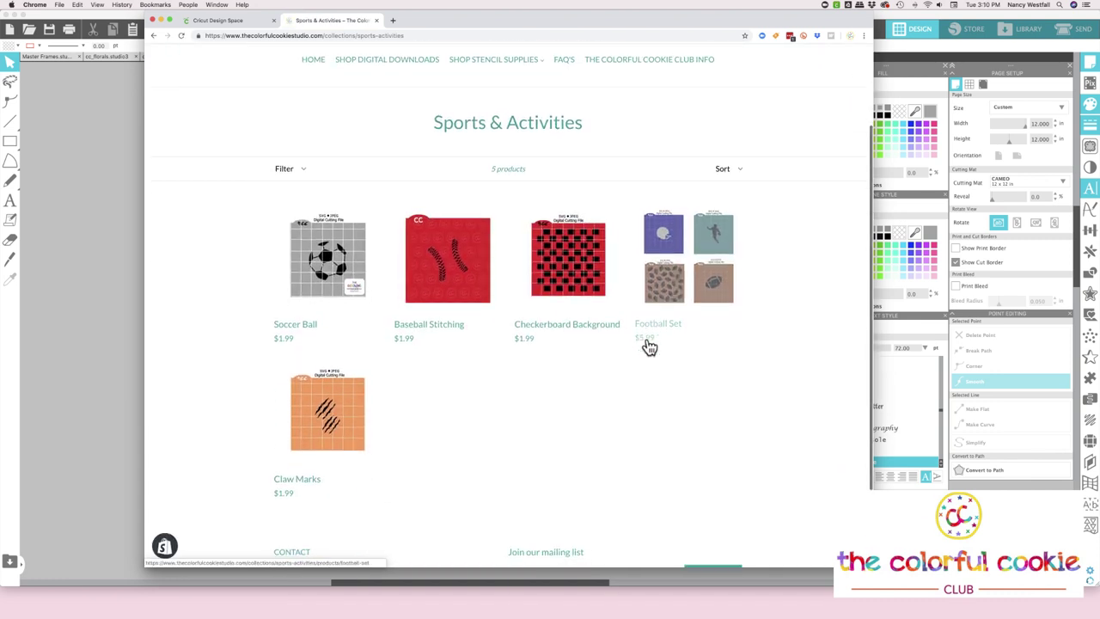
scroll(648, 347, "up", 1)
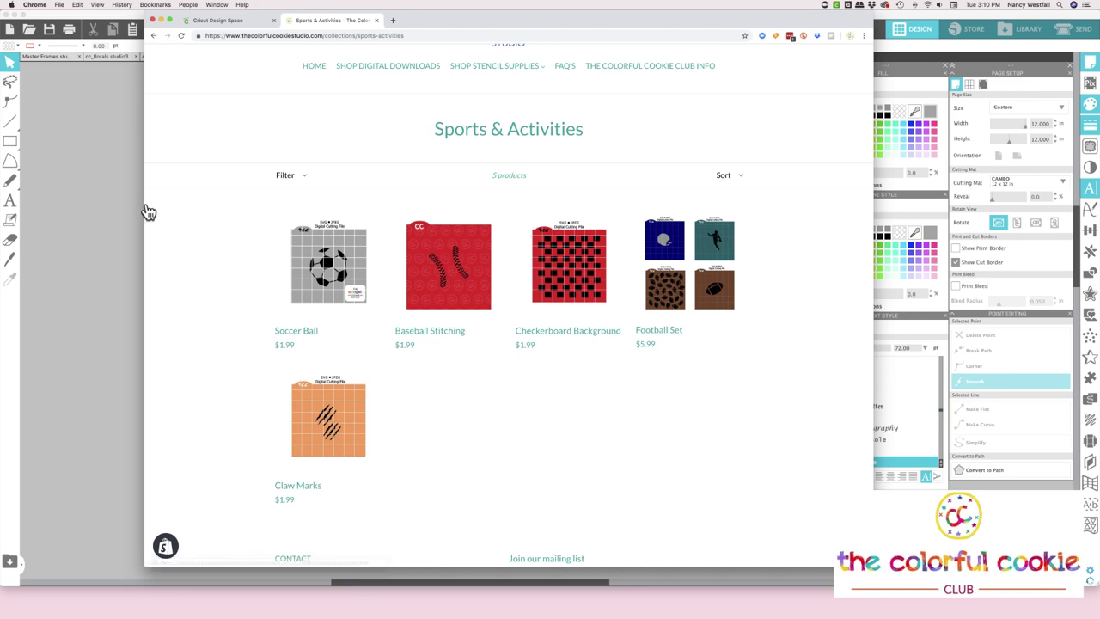
Switch back to Silhouette Studio and reposition the soccer ball stencil on the page beneath the logo artwork.
left_click(112, 185)
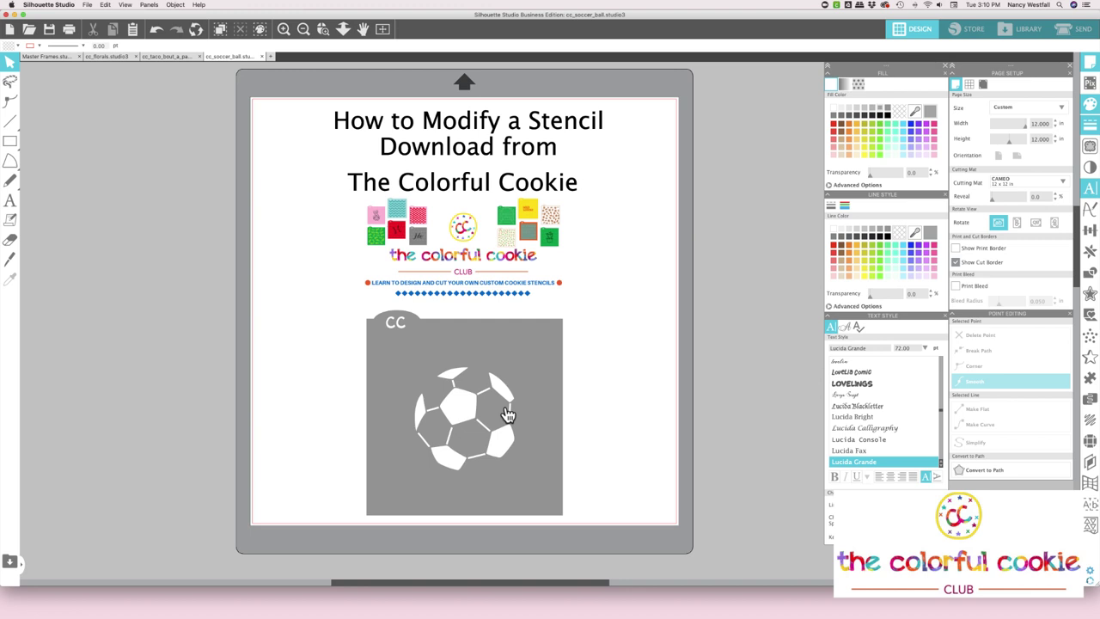
left_click(454, 353)
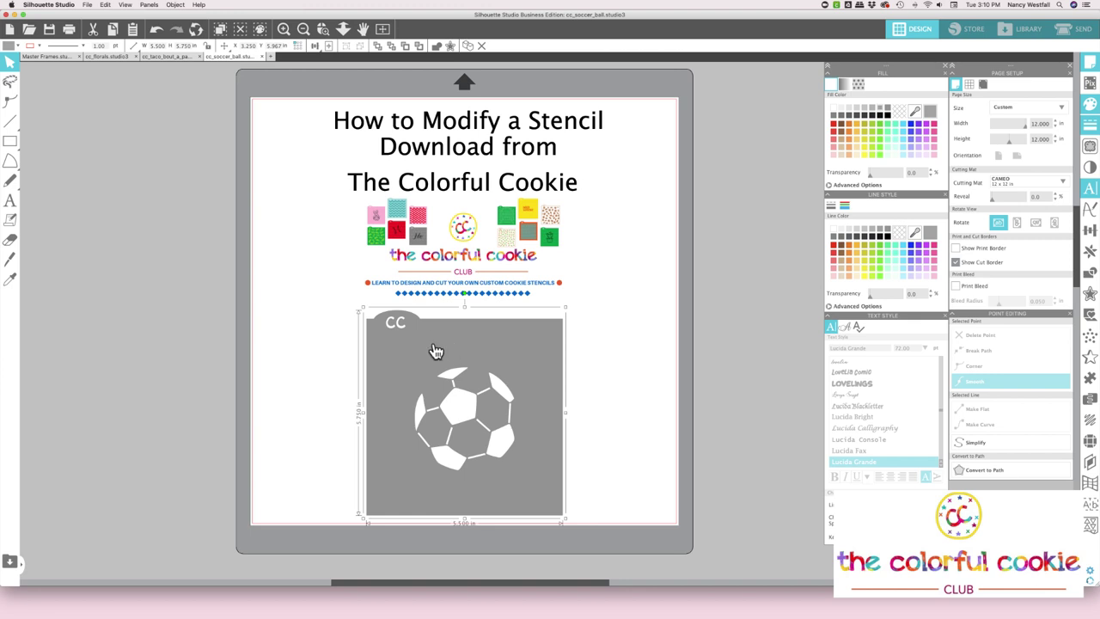
left_click_drag(436, 353, 197, 244)
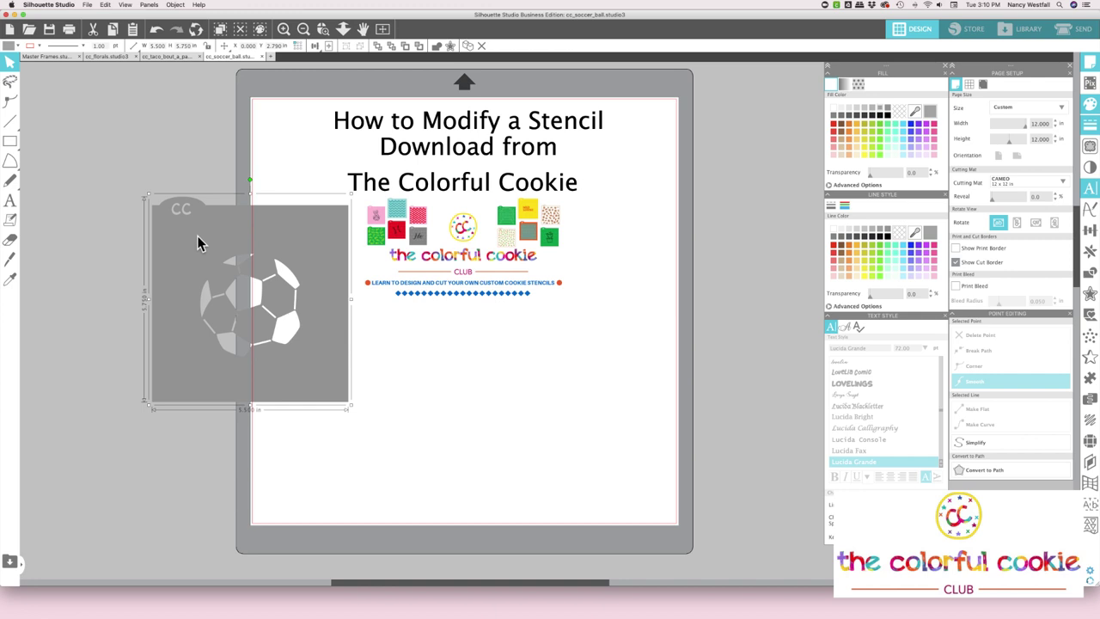
left_click_drag(198, 244, 412, 362)
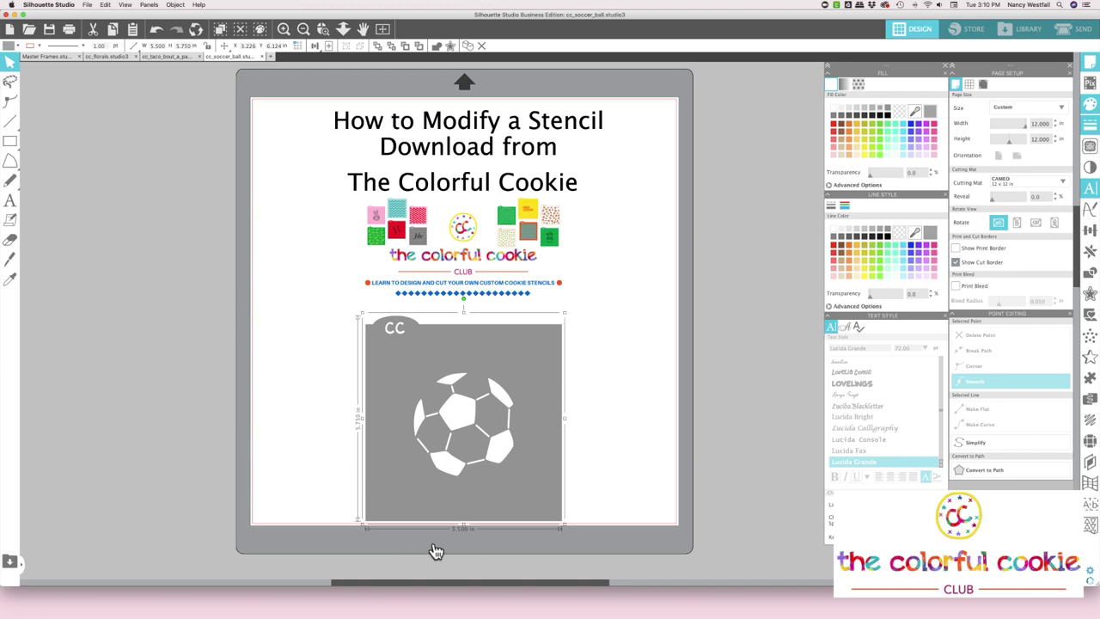
mouse_move(418, 363)
left_mouse_down()
mouse_move(421, 351)
mouse_move(446, 368)
mouse_move(454, 392)
mouse_move(470, 392)
left_mouse_up()
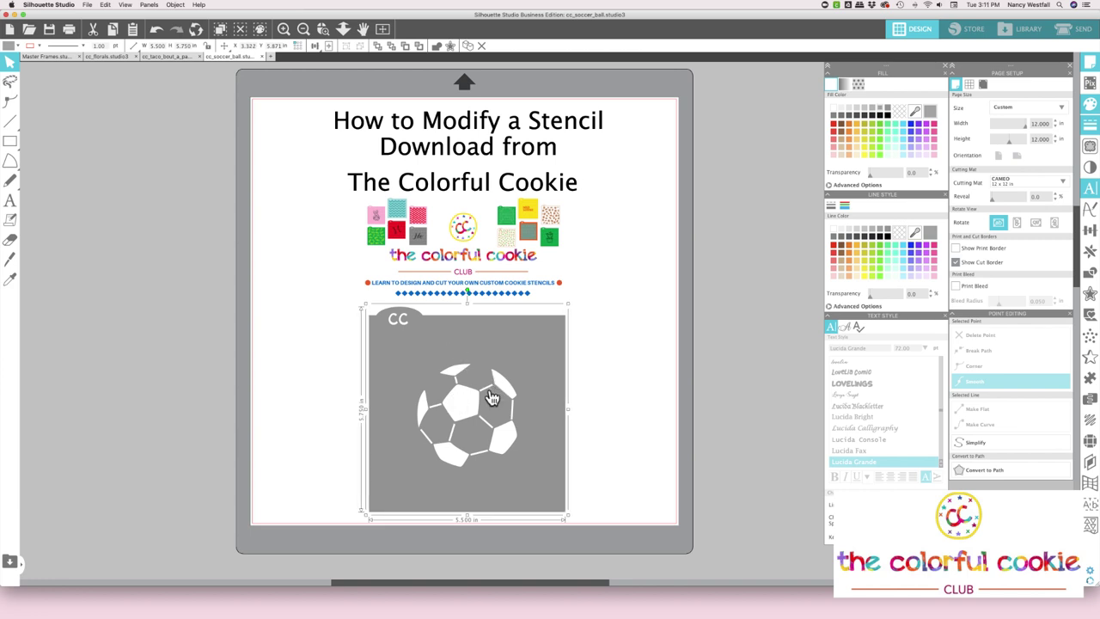
mouse_move(518, 351)
left_mouse_down()
mouse_move(304, 275)
mouse_move(228, 272)
mouse_move(455, 193)
mouse_move(491, 312)
mouse_move(513, 329)
mouse_move(511, 215)
mouse_move(491, 348)
mouse_move(479, 347)
mouse_move(514, 258)
mouse_move(511, 200)
mouse_move(522, 373)
mouse_move(503, 332)
mouse_move(510, 339)
left_mouse_up()
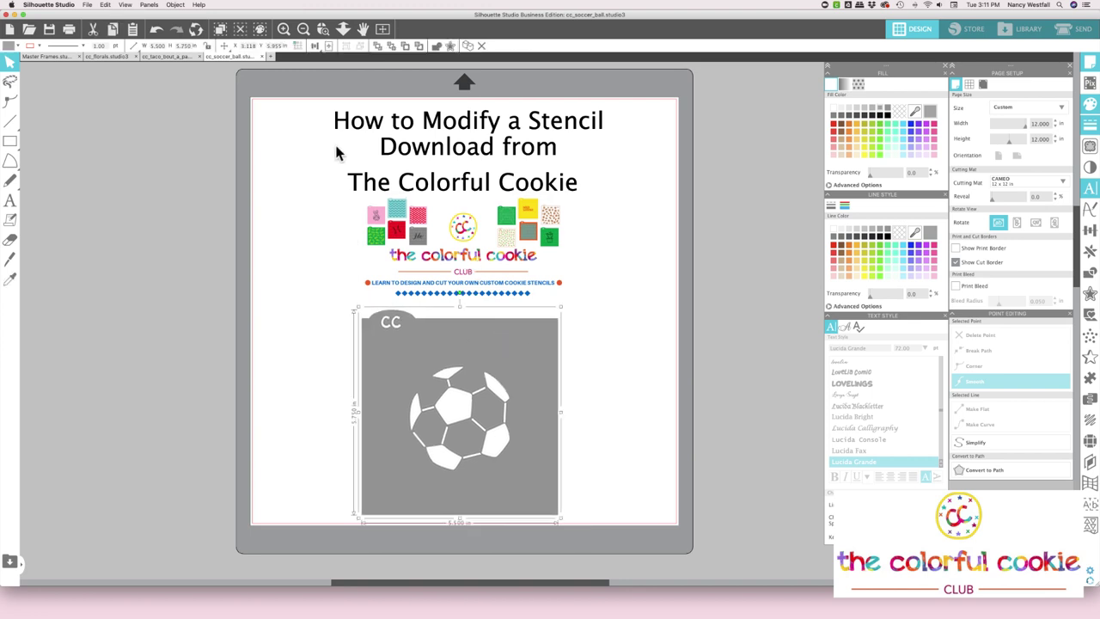
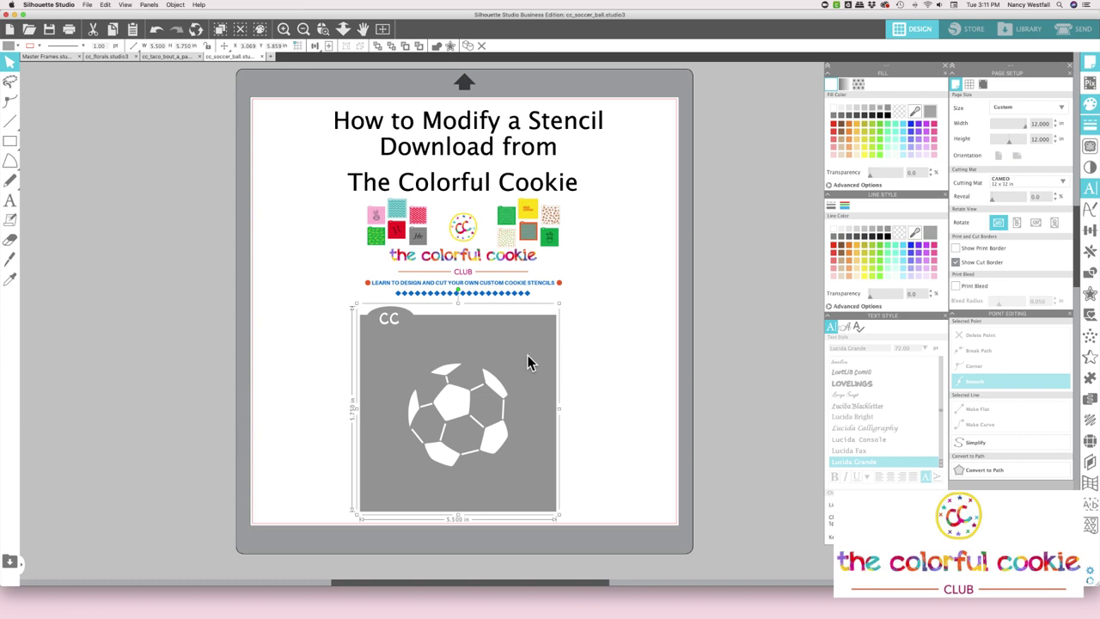
Release the stencil's compound path and recombine only the frame with its CC letters as a compound path.
key("super+shift+e")
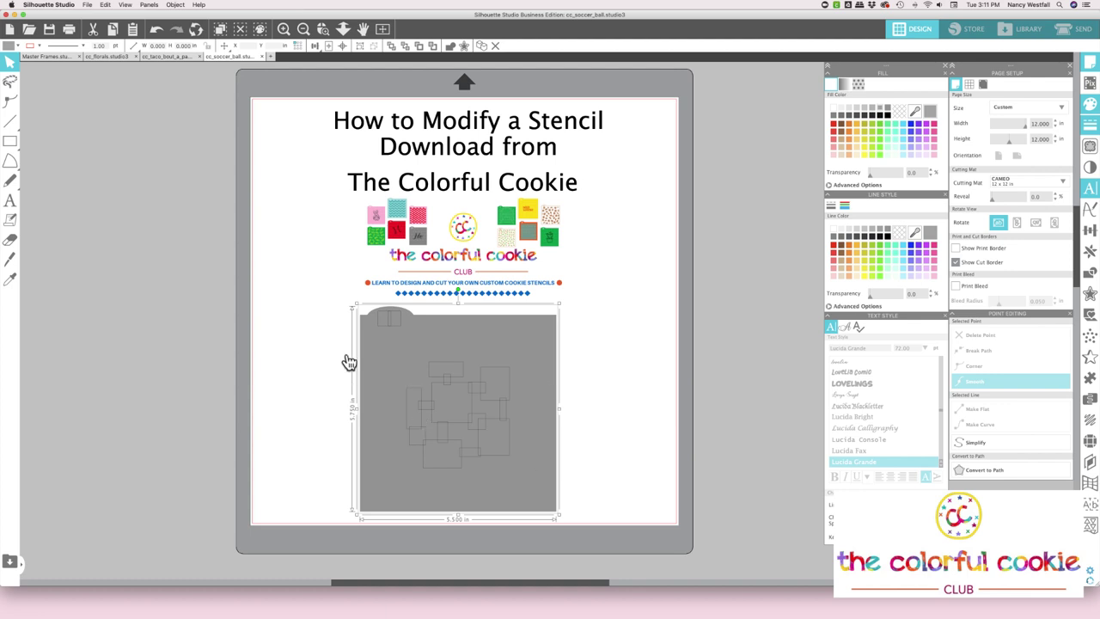
left_click(318, 350)
left_click_drag(334, 305, 437, 339)
key("super+e")
Move the CC frame aside over the page's left edge and group all the soccer ball pieces.
left_click_drag(434, 335, 174, 315)
left_click_drag(382, 330, 567, 477)
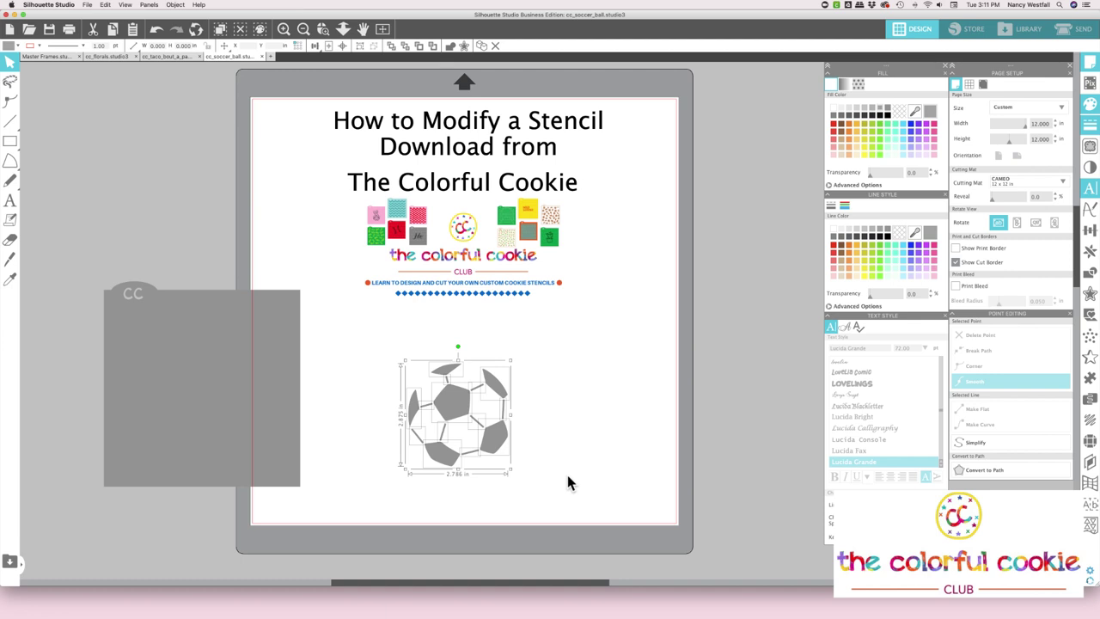
key("super+g")
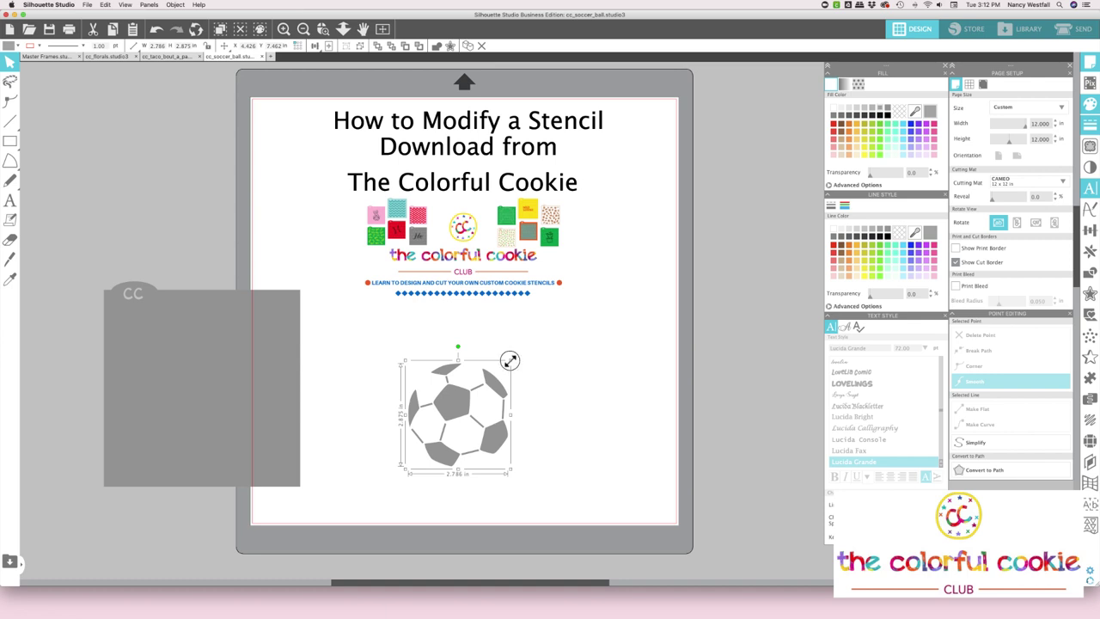
Resize the grouped soccer ball with its aspect ratio locked, setting its width to 2.35 in.
left_click_drag(509, 360, 479, 383)
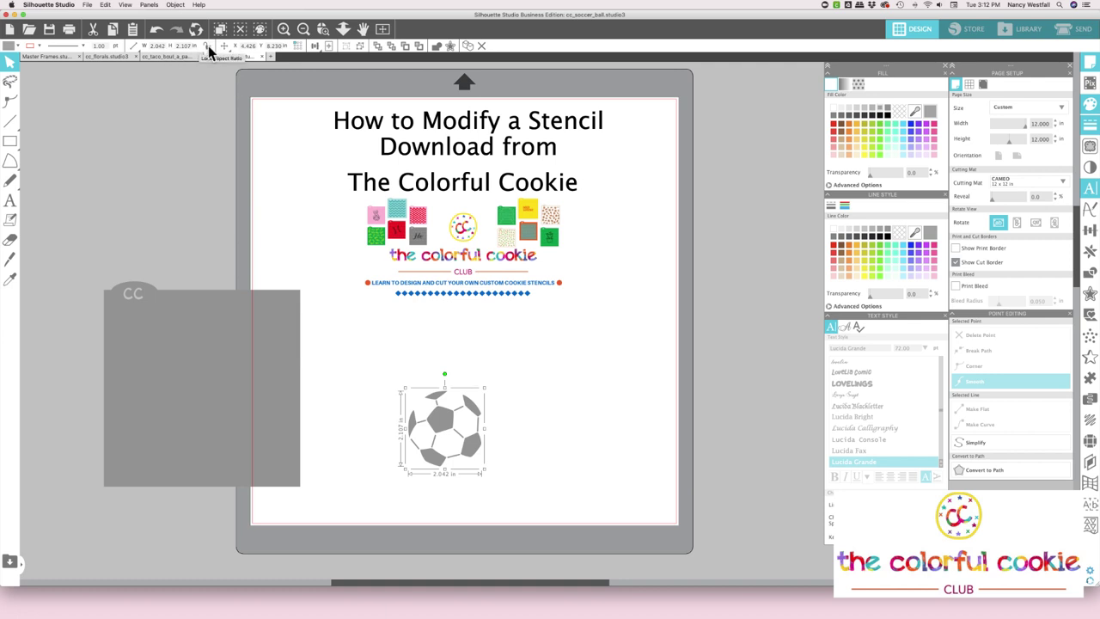
left_click(134, 45)
left_click(150, 45)
double_click(159, 44)
type("2.")
key("Return")
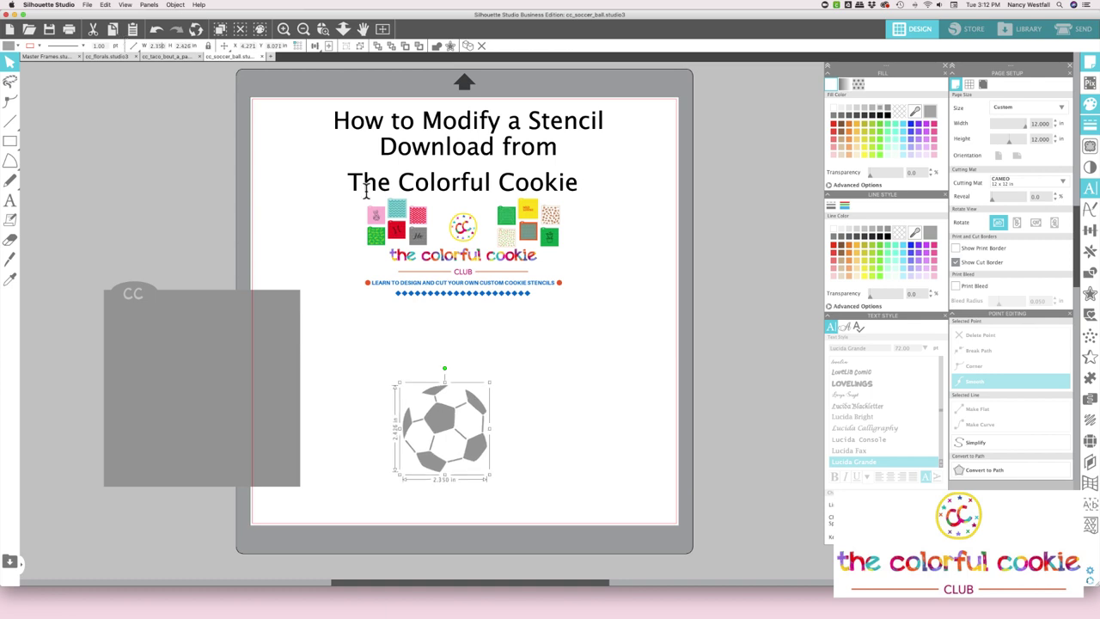
Draw a guide circle about 2.5 in across over the soccer ball and scale the ball to about 2.24 in wide inside it.
left_click(9, 141)
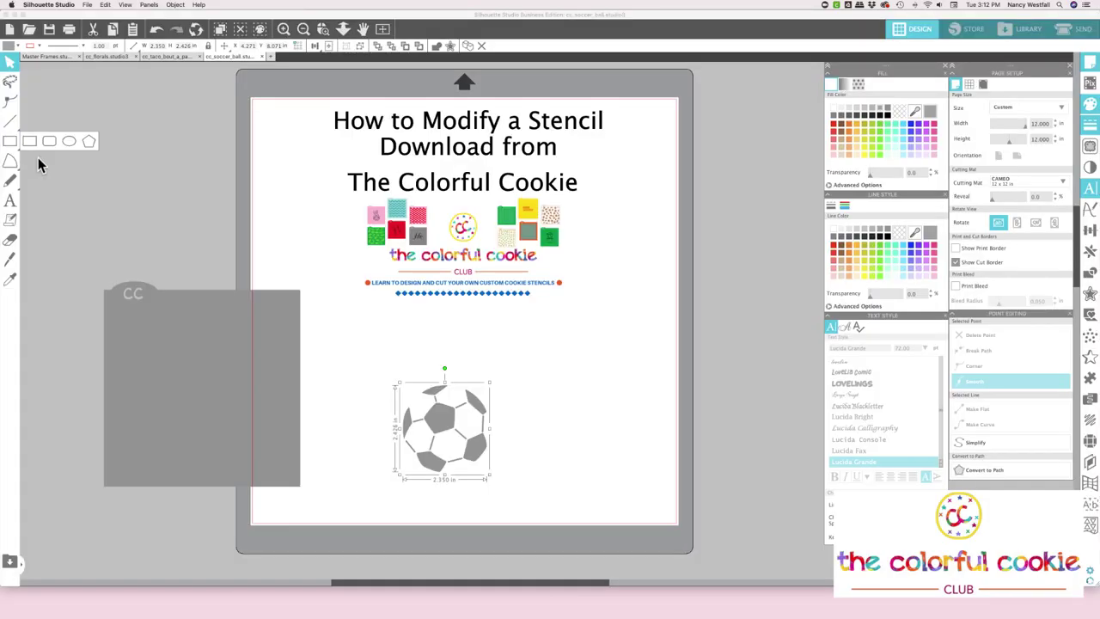
left_click(69, 143)
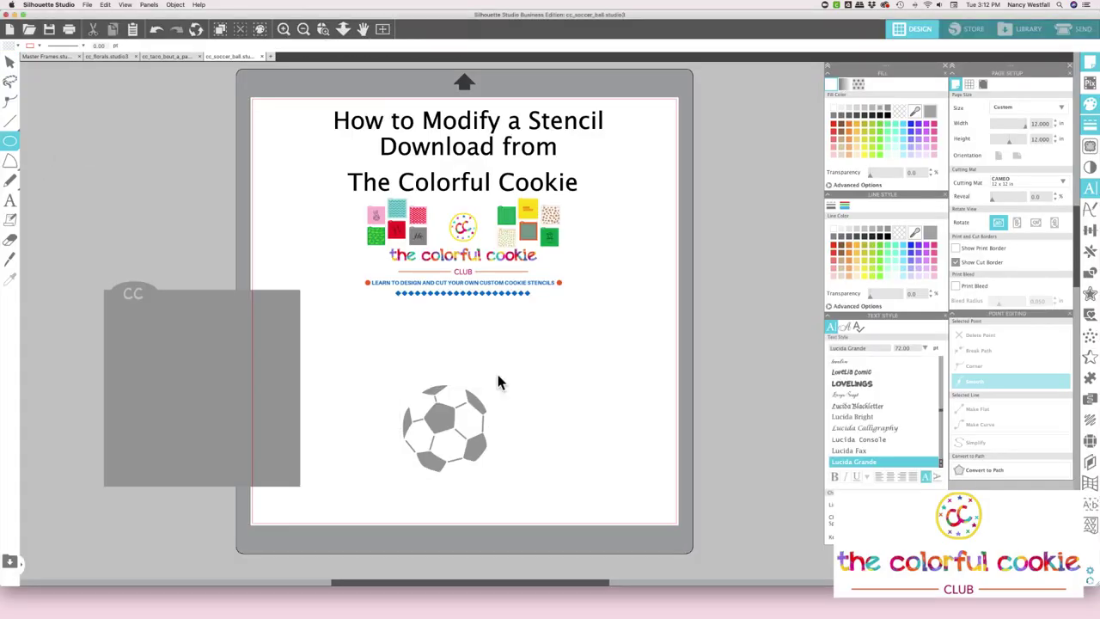
left_click_drag(494, 355, 577, 449)
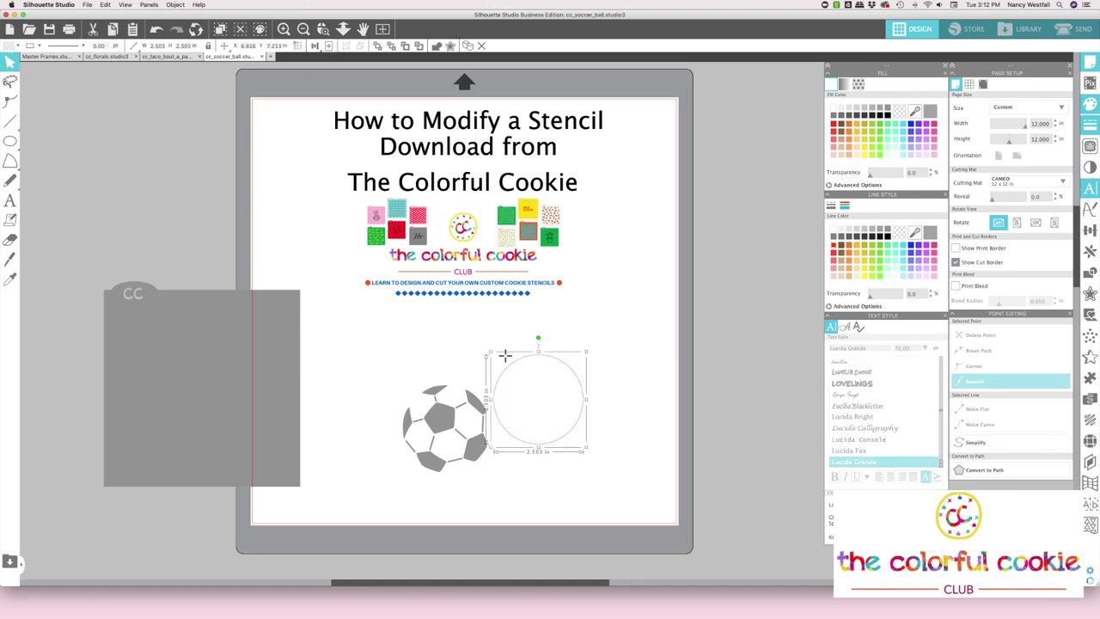
left_click_drag(518, 364, 431, 398)
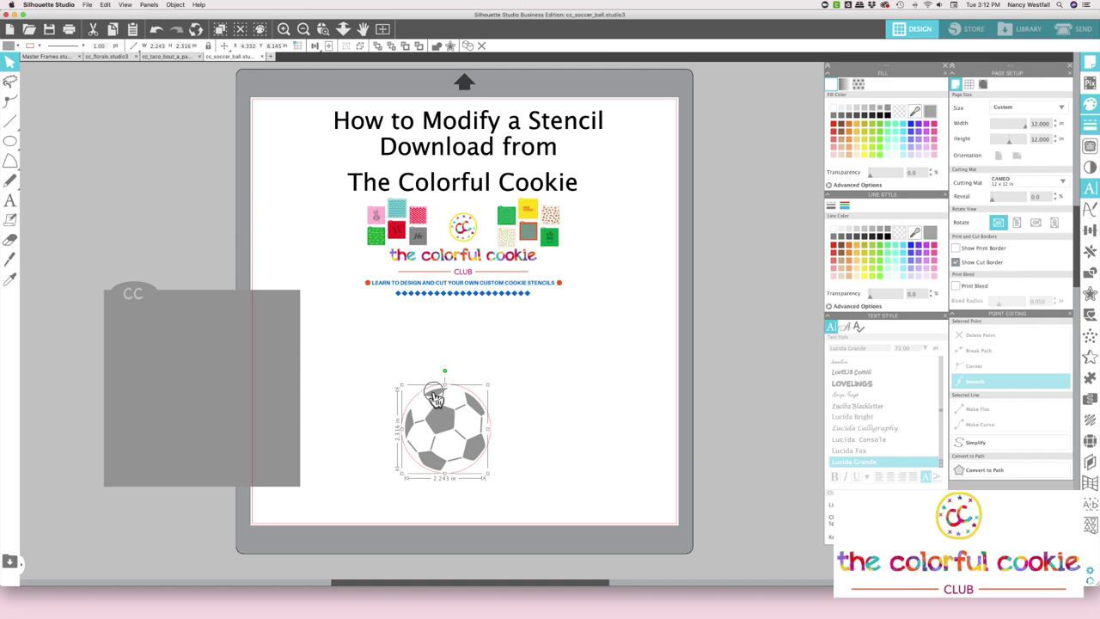
Move the soccer ball off the guide circle, delete the circle, and place the ball near the centre of the page's lower half.
left_click_drag(432, 399, 554, 348)
left_click(432, 385)
key("Delete")
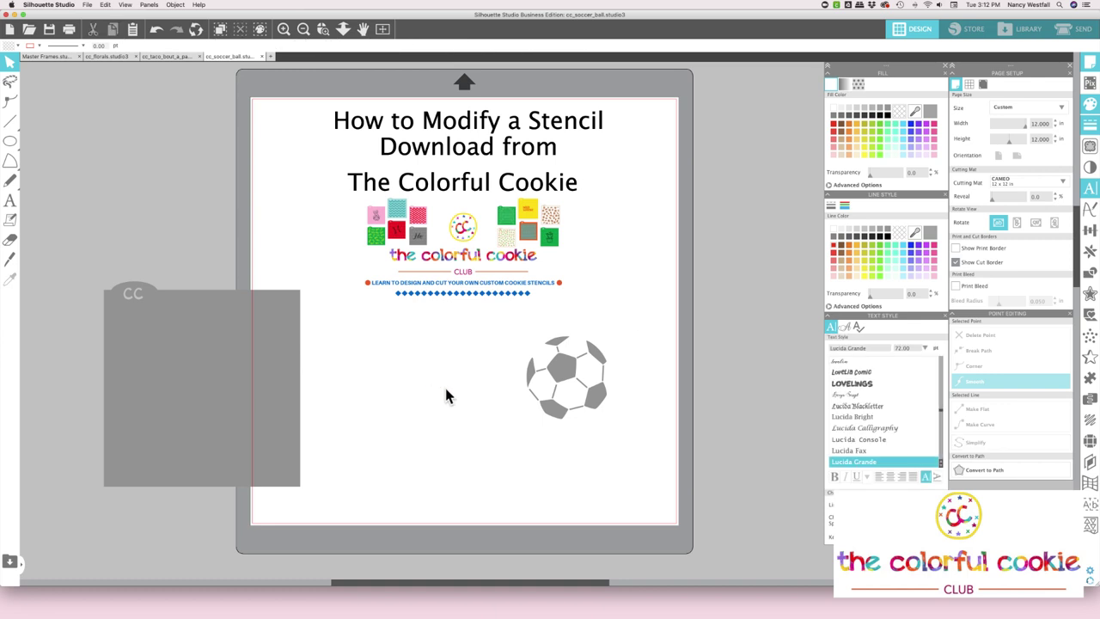
left_click(560, 361)
left_click_drag(560, 361, 492, 376)
Examine the soccer ball's panels and connecting lines at a closer magnification.
left_click(323, 31)
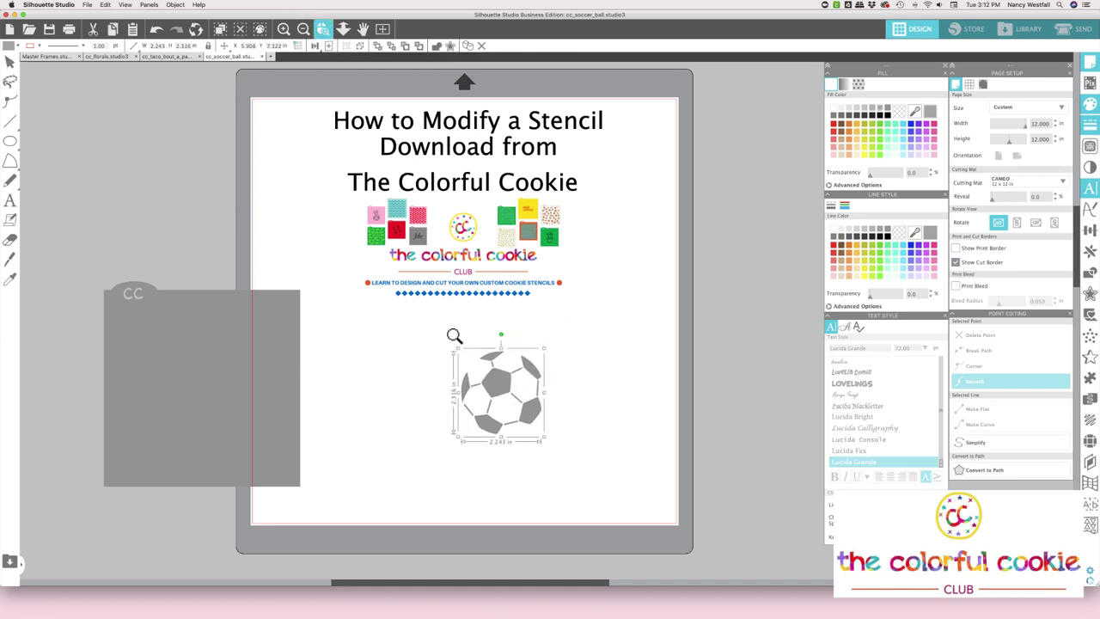
left_click_drag(445, 335, 595, 481)
scroll(558, 455, "up", 2)
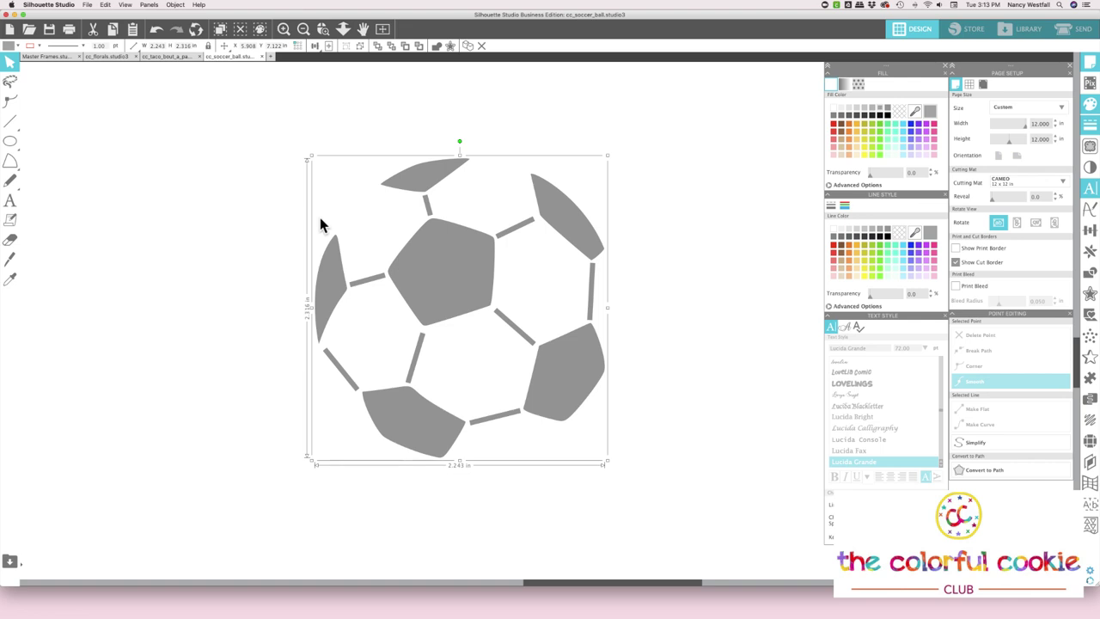
left_click(304, 30)
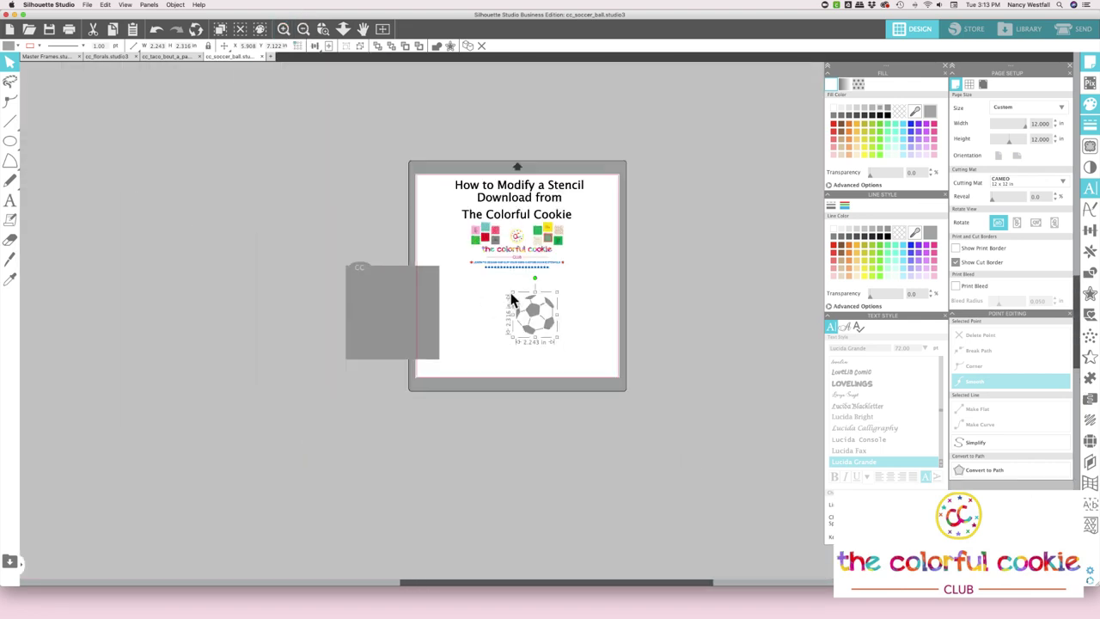
scroll(507, 298, "right", 3)
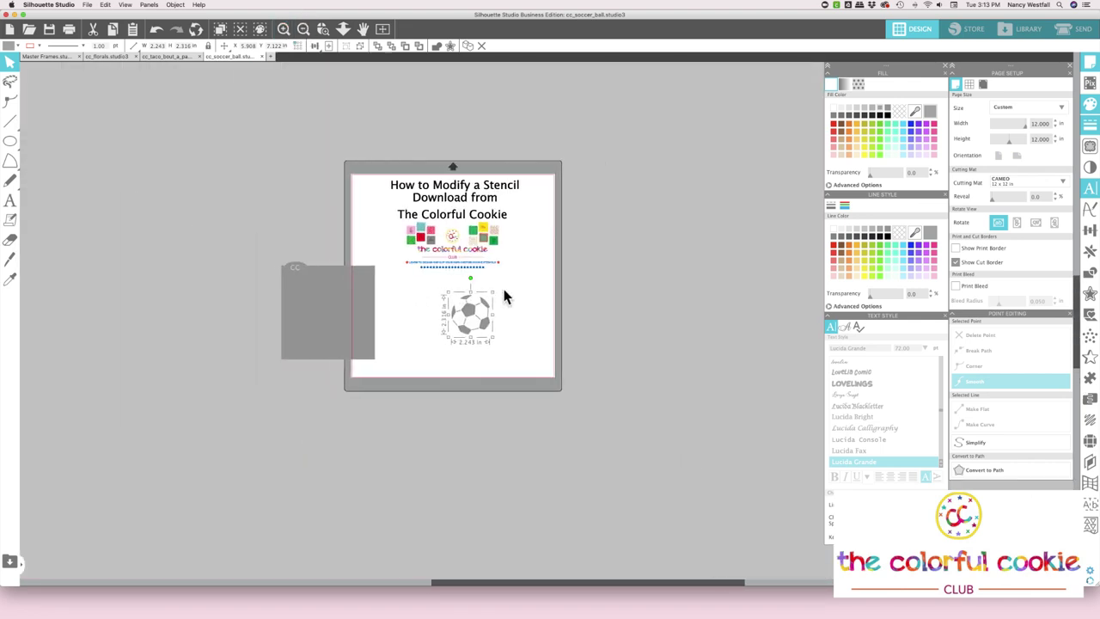
left_click(300, 31)
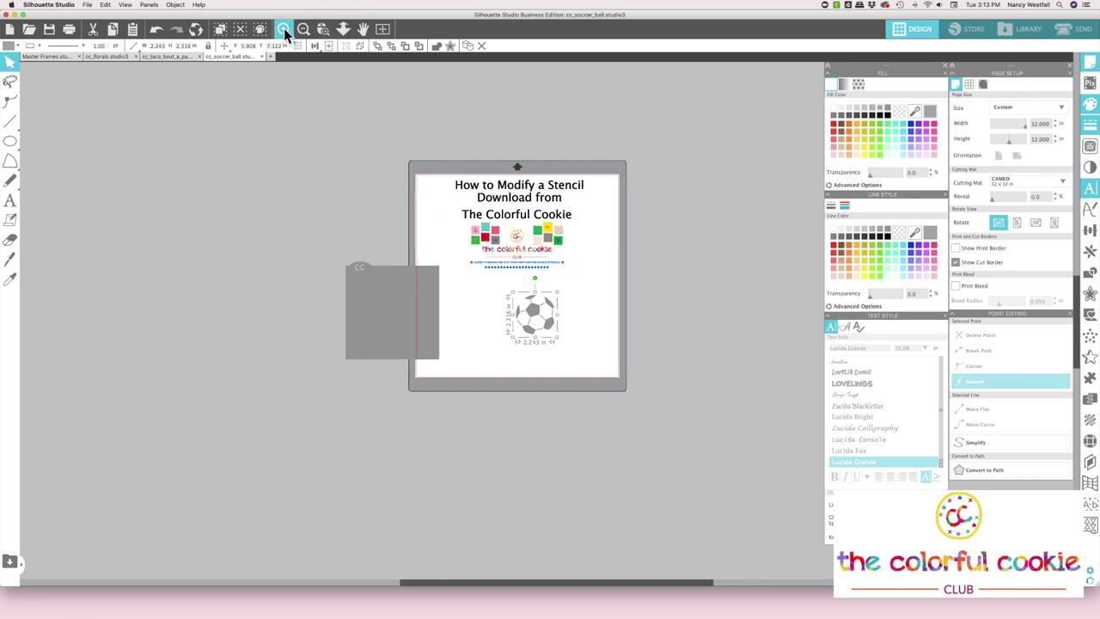
scroll(456, 212, "left", 5)
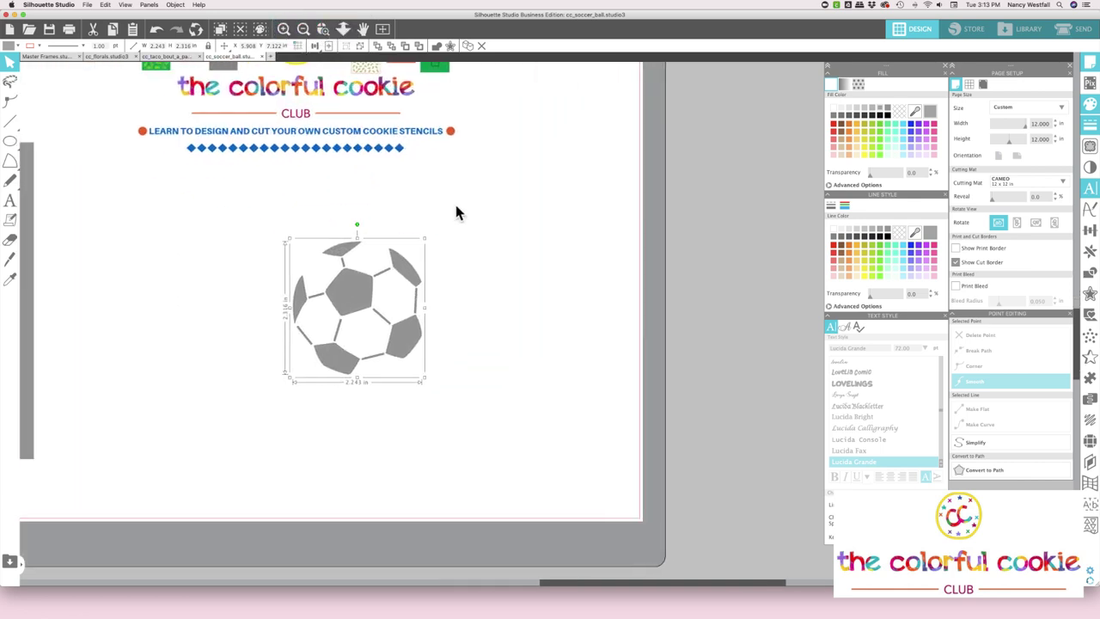
left_click(889, 115)
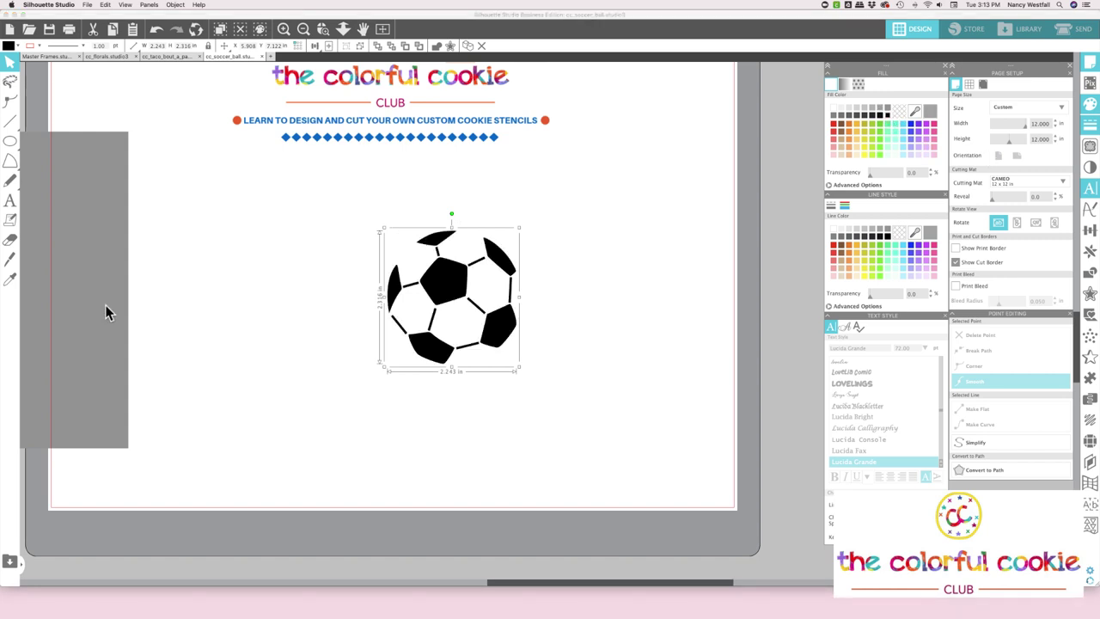
left_click(156, 30)
left_click(157, 29)
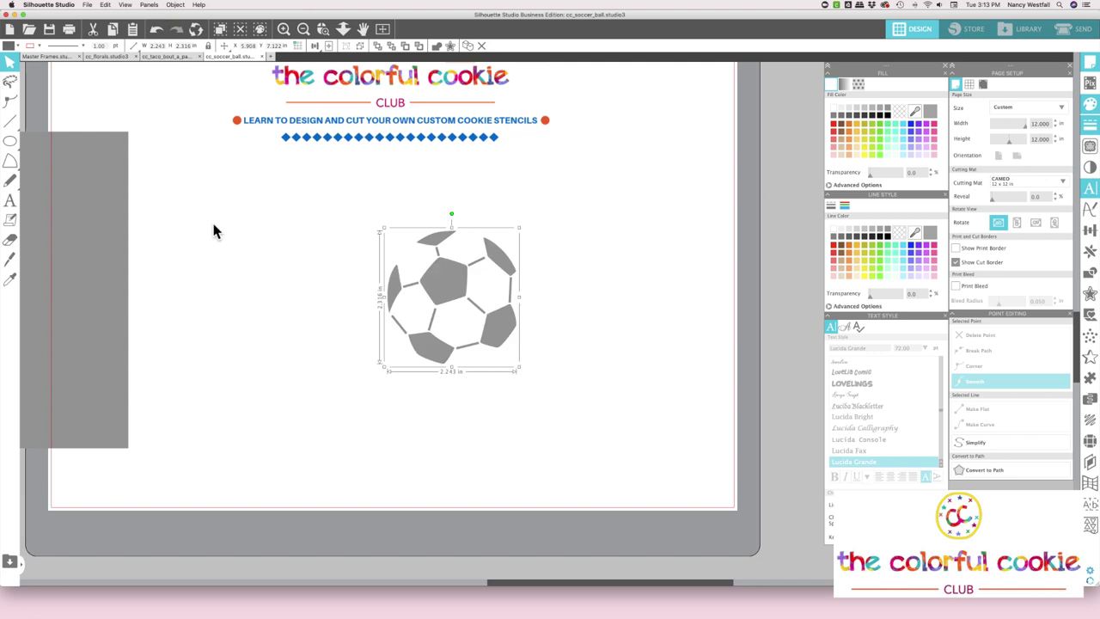
Move the gray CC stencil frame onto the page beside the soccer ball and fill the ball with black.
scroll(146, 234, "right", 5)
scroll(204, 258, "left", 8)
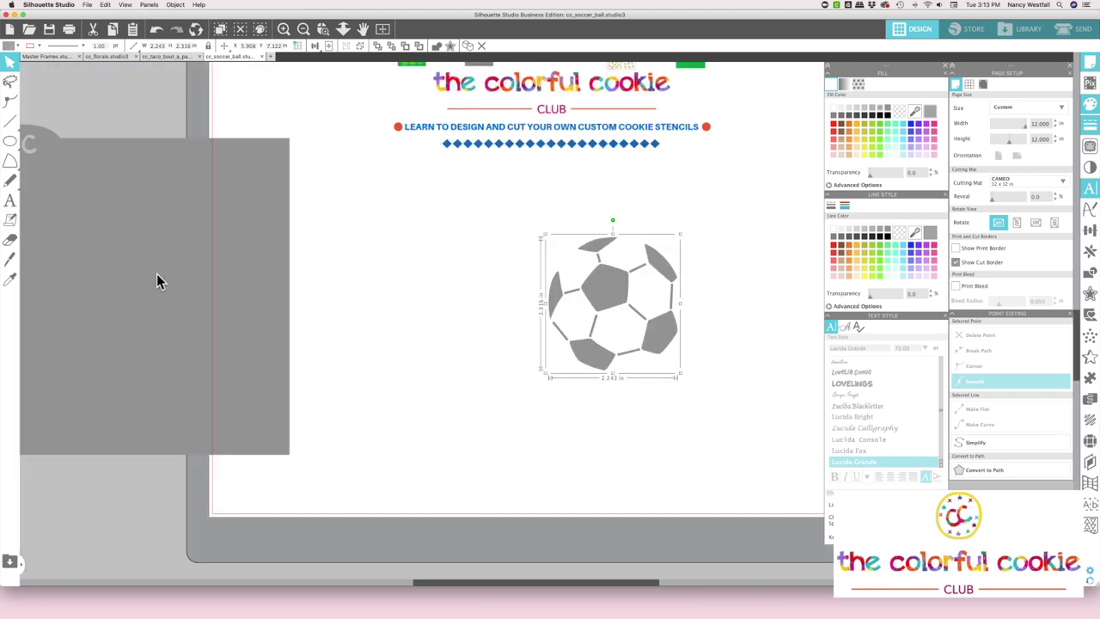
left_click_drag(157, 280, 363, 302)
left_click(604, 283)
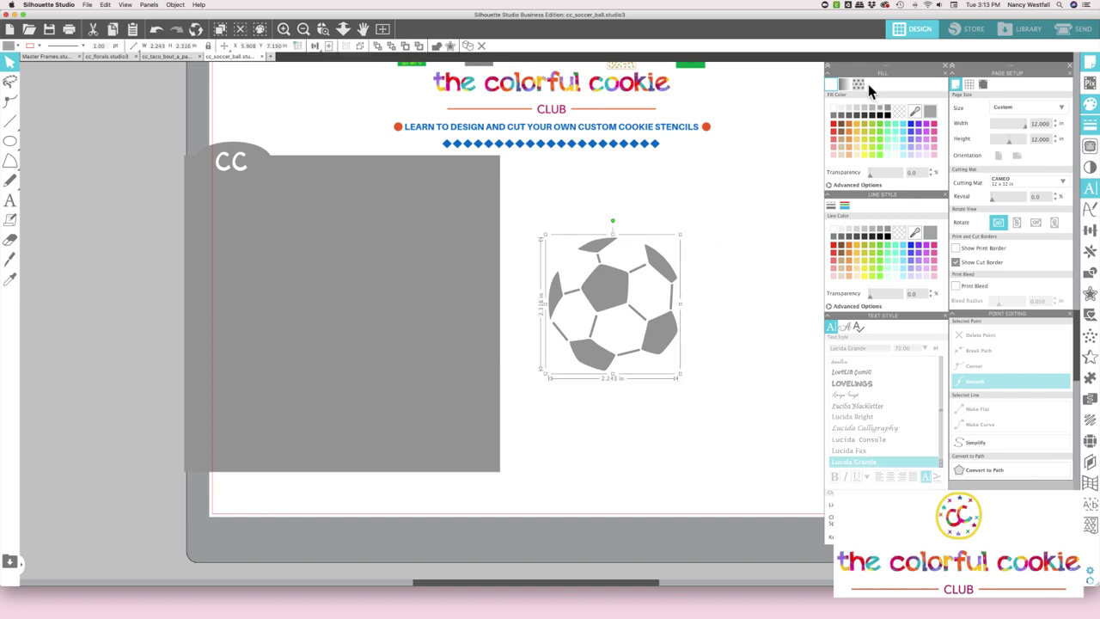
left_click(887, 116)
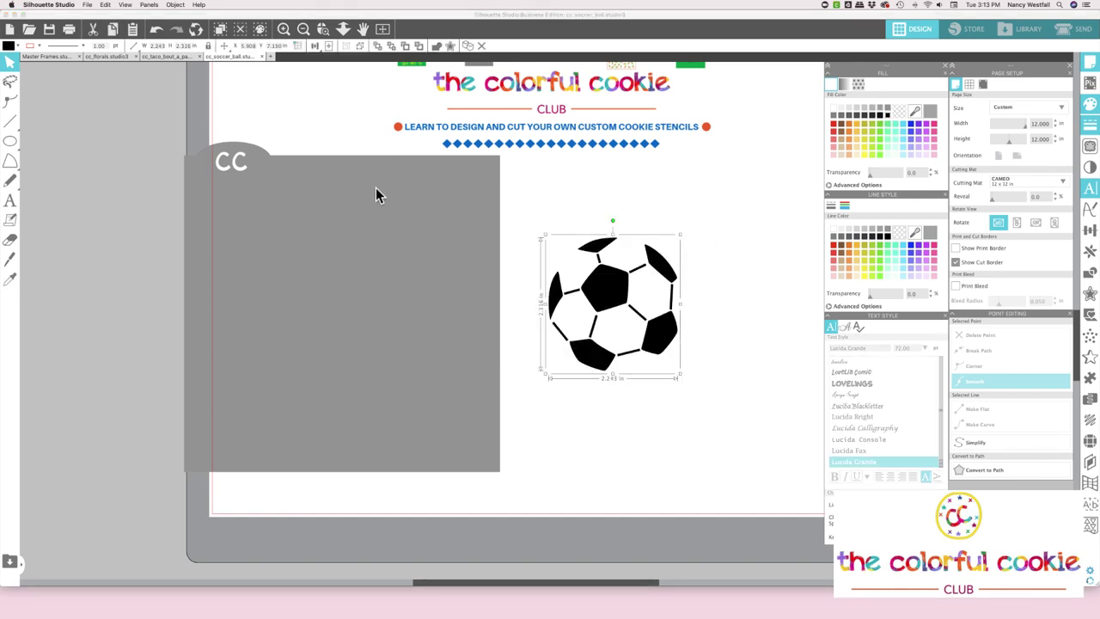
Slide the gray frame behind the soccer ball and align the two by their centres.
left_click_drag(376, 196, 503, 196)
left_click(295, 209)
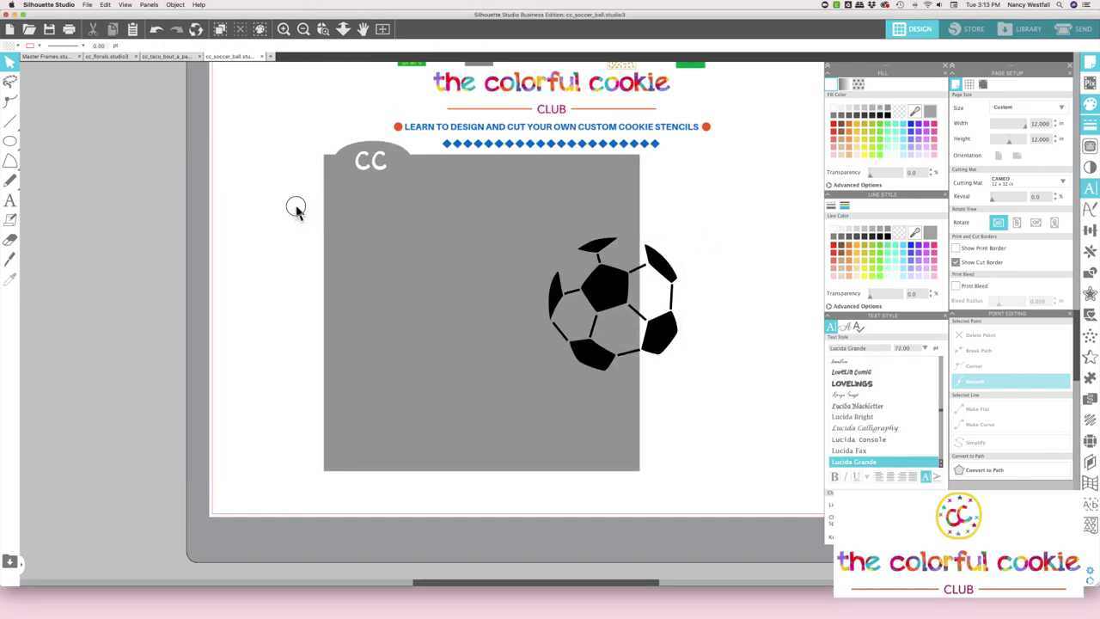
left_click_drag(296, 208, 661, 339)
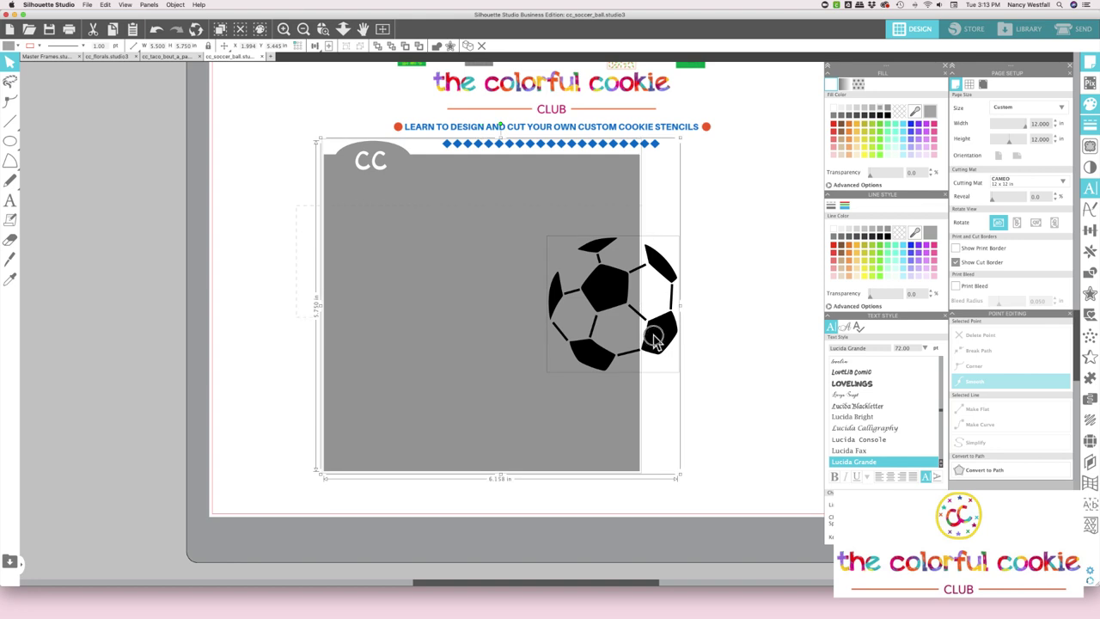
left_click(314, 47)
left_click(328, 60)
Select the frame and soccer ball together and move them toward the page's lower right area.
left_click(286, 206)
left_click_drag(286, 206, 560, 336)
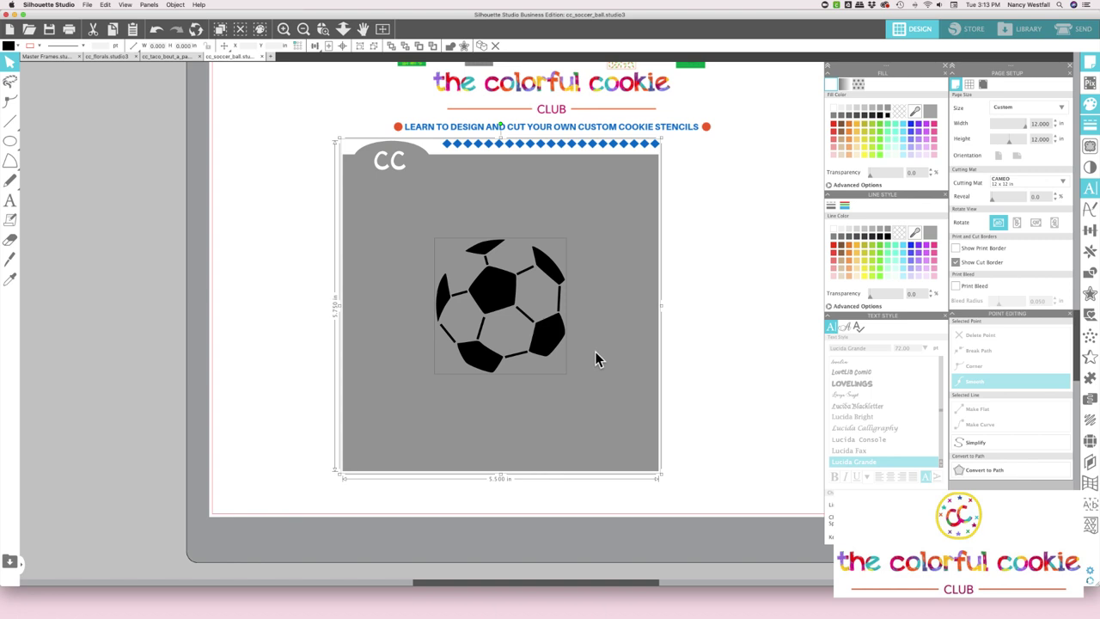
left_click_drag(567, 336, 631, 365)
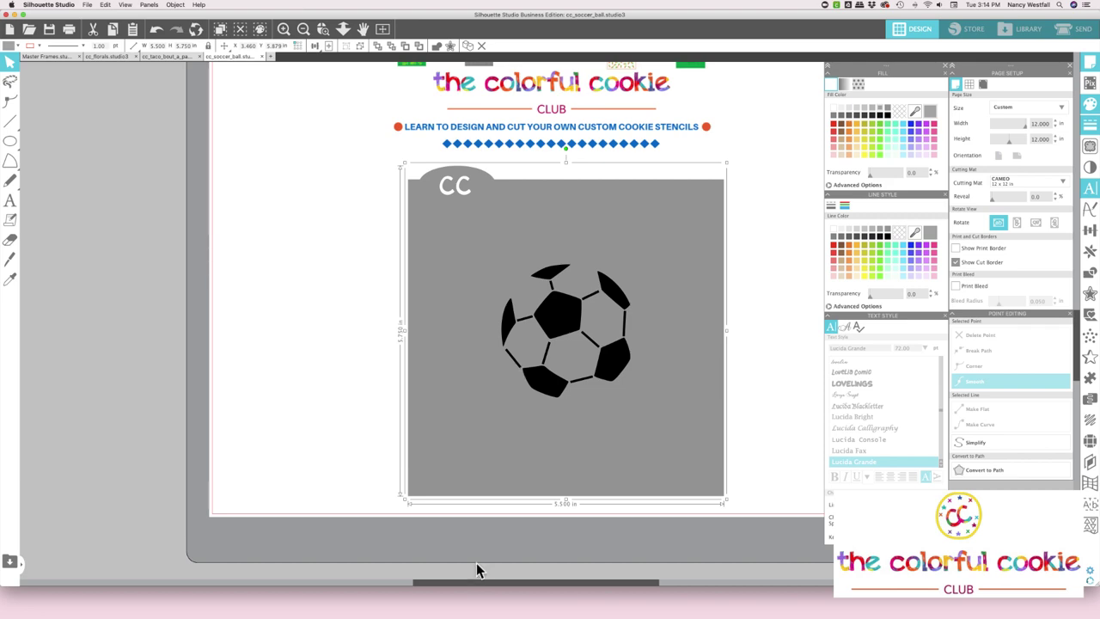
Switch to the Cricut Design Space canvas in Chrome and nudge the cc_soccer_ball stencil slightly upward.
left_click(469, 595)
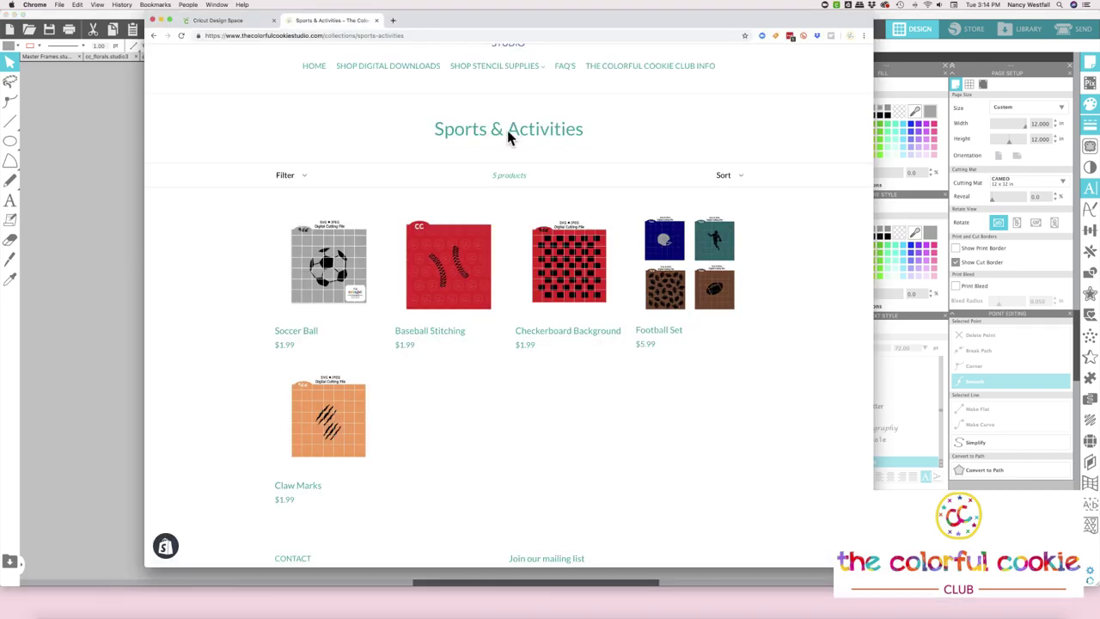
left_click(232, 21)
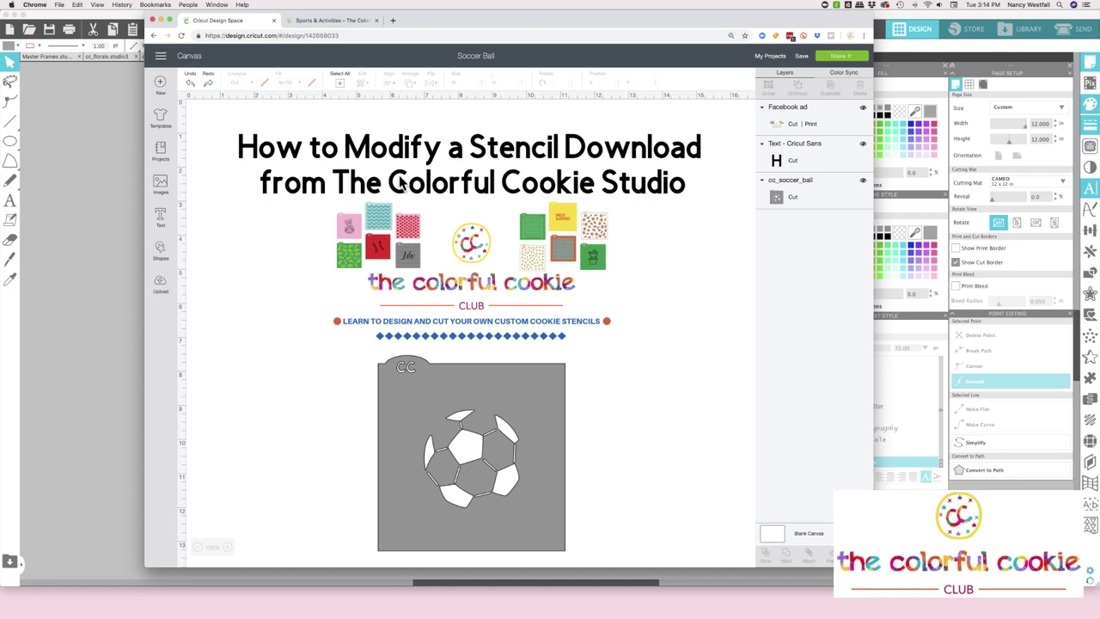
left_click(532, 386)
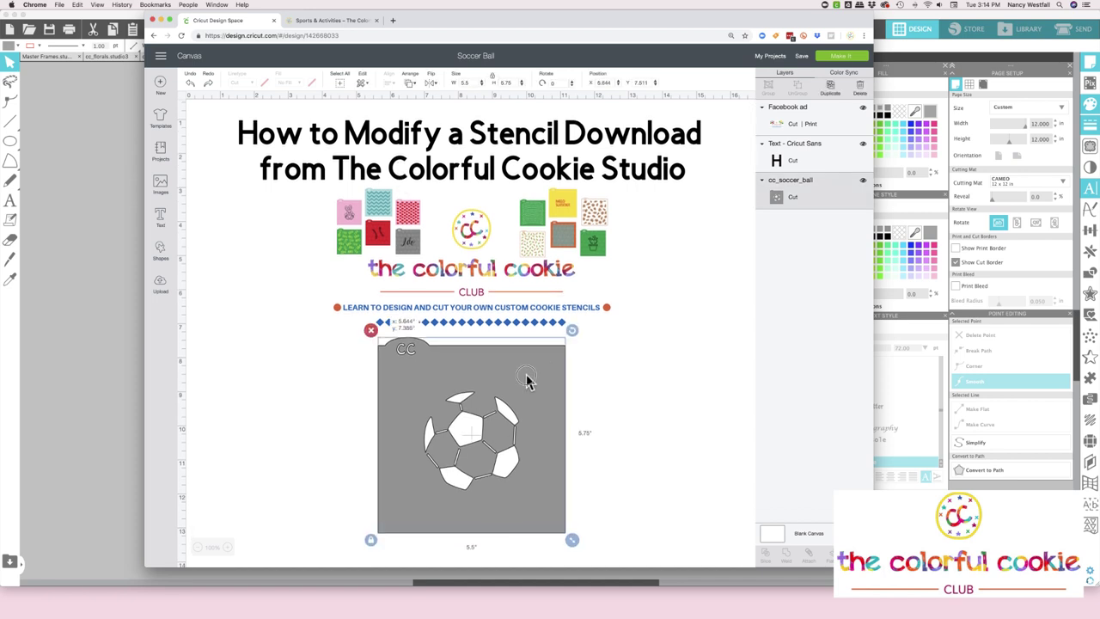
scroll(587, 389, "down", 2)
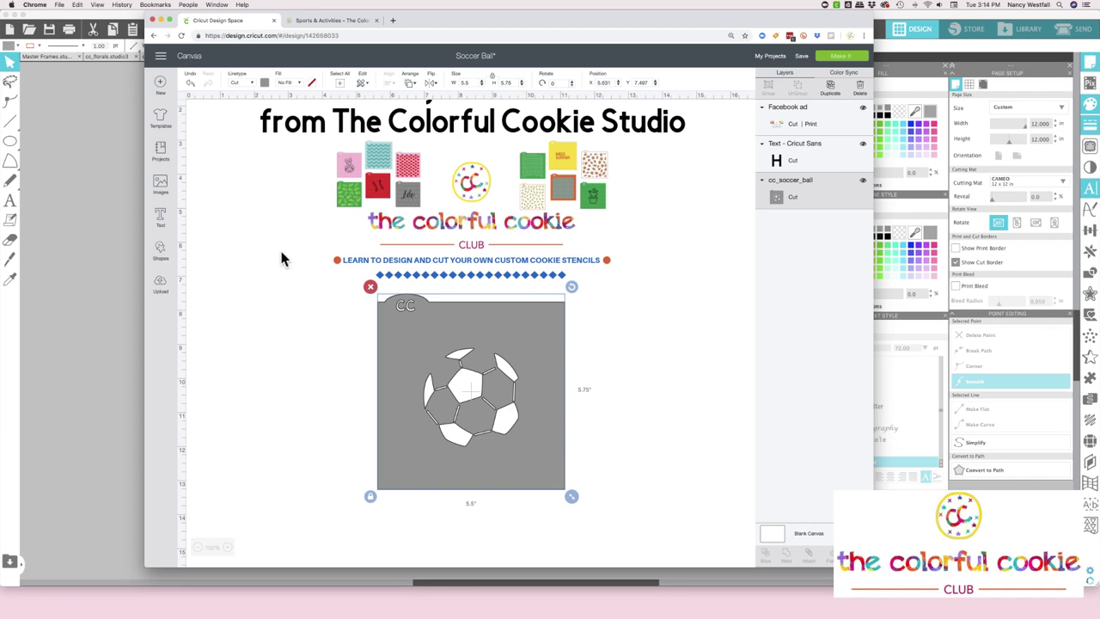
Return to Silhouette Studio, combine the frame and soccer ball into one cut-out shape, keep the file open and shift the shape slightly left.
left_click(79, 290)
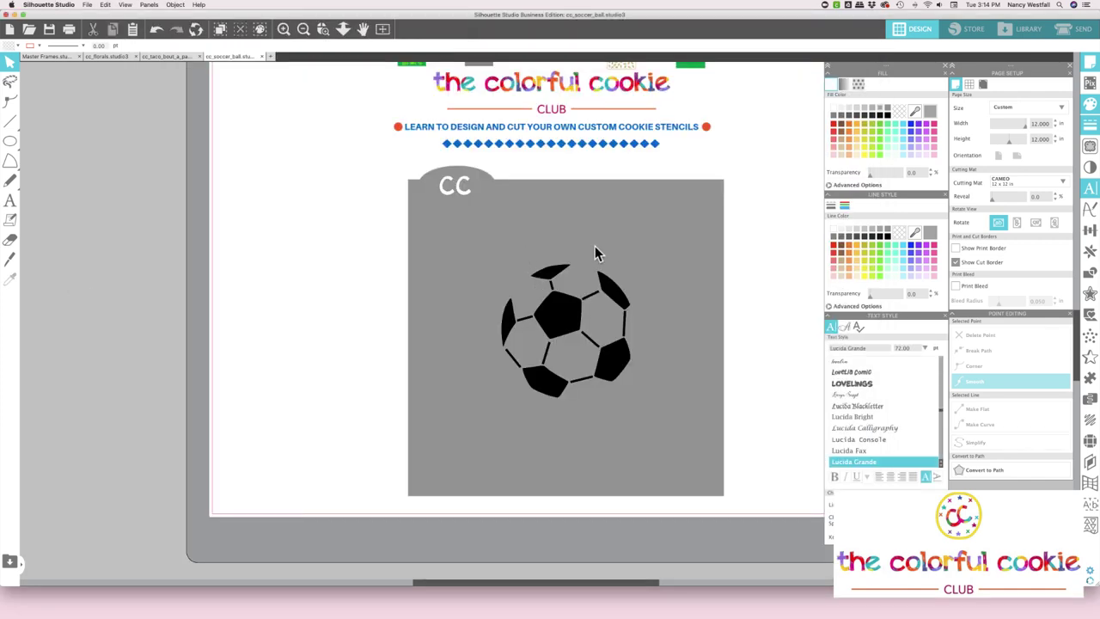
mouse_move(413, 601)
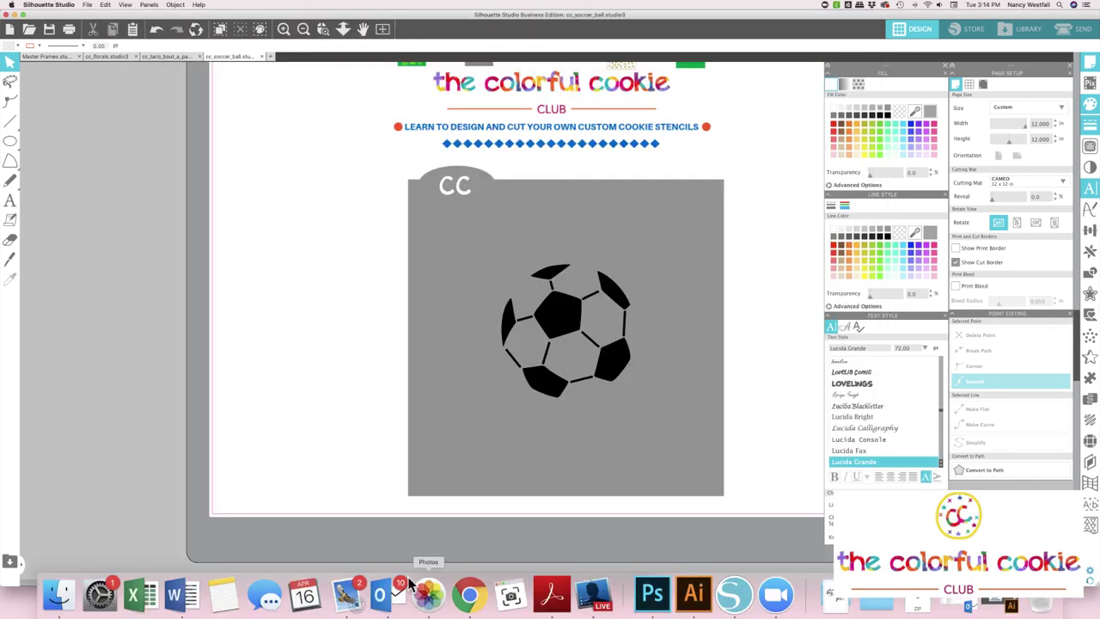
left_click(469, 595)
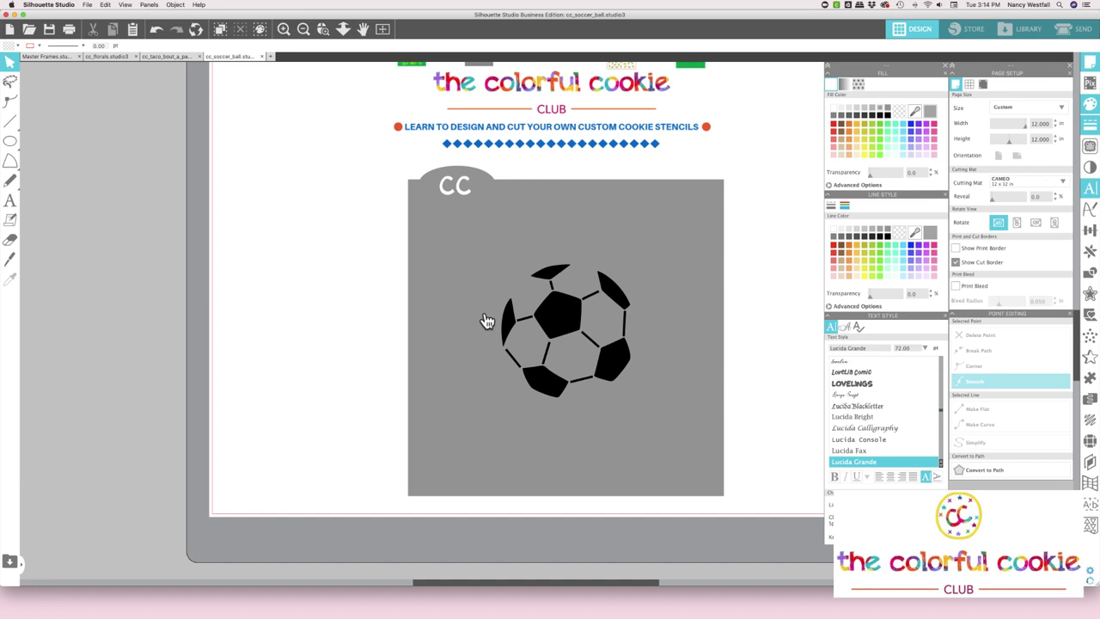
left_click(485, 320)
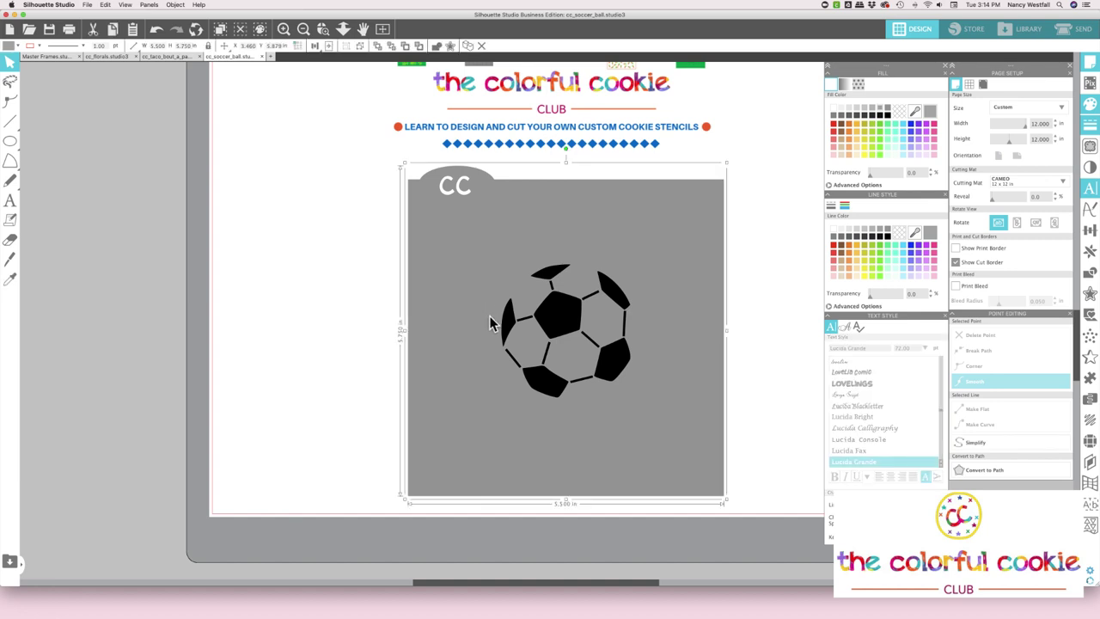
key("super+w")
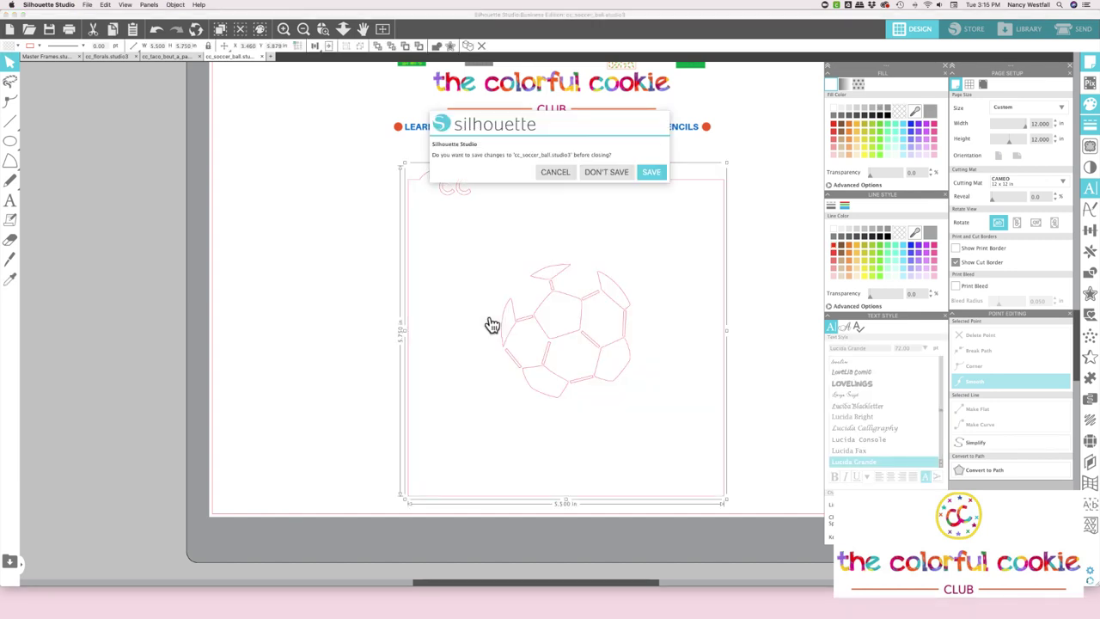
left_click(563, 172)
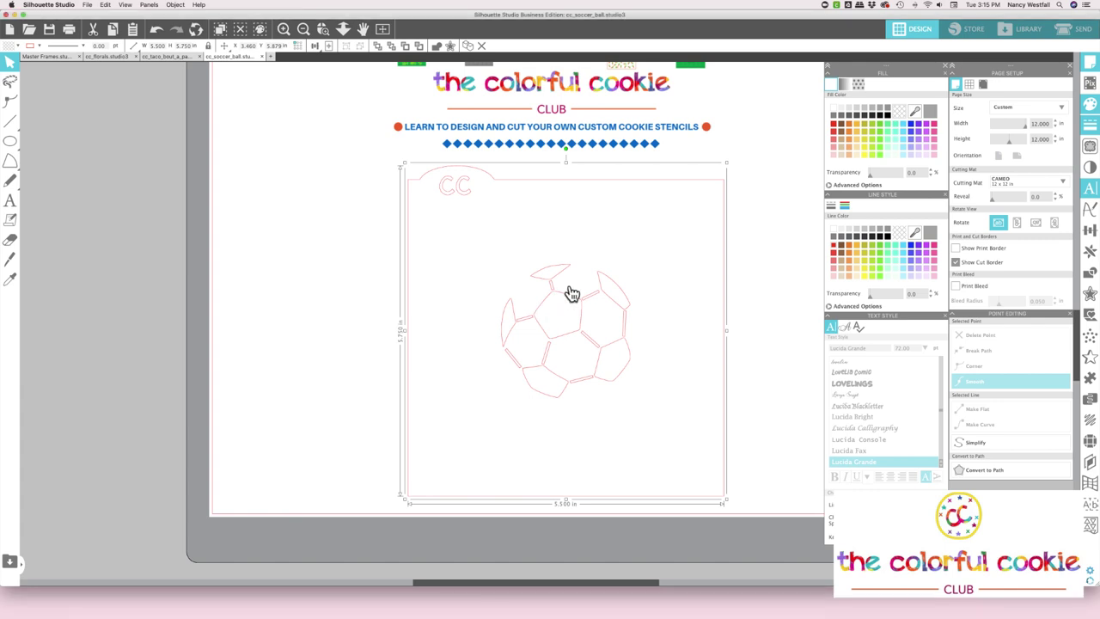
left_click_drag(569, 300, 558, 300)
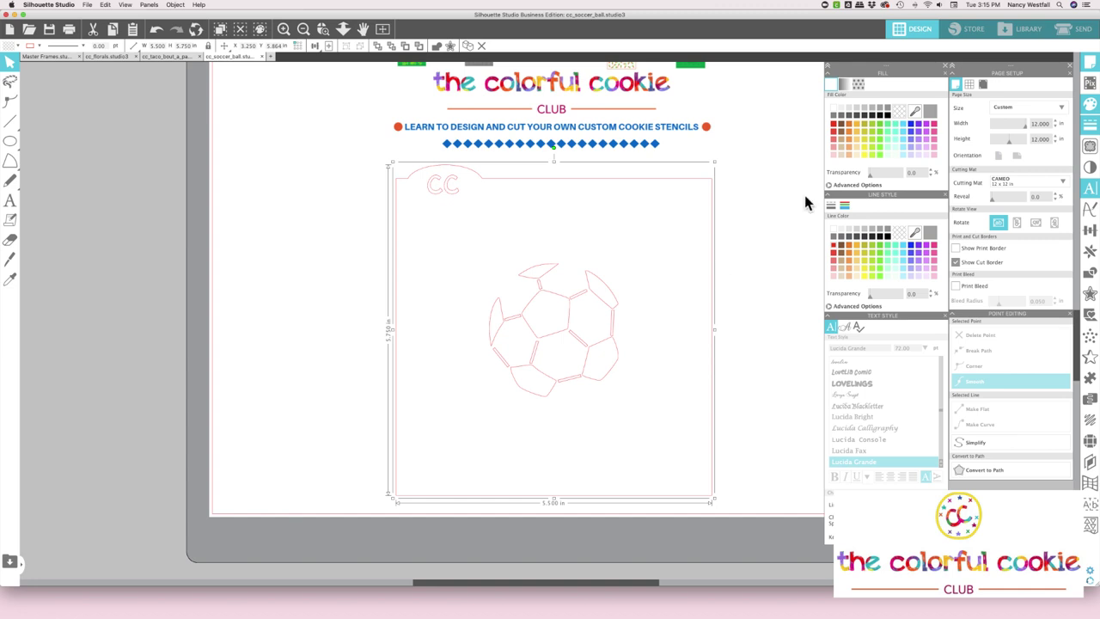
Fill the combined stencil with gray, pass it over the header artwork to show its openings, and place it back below.
left_click(928, 113)
left_click(901, 234)
scroll(567, 261, "down", 5)
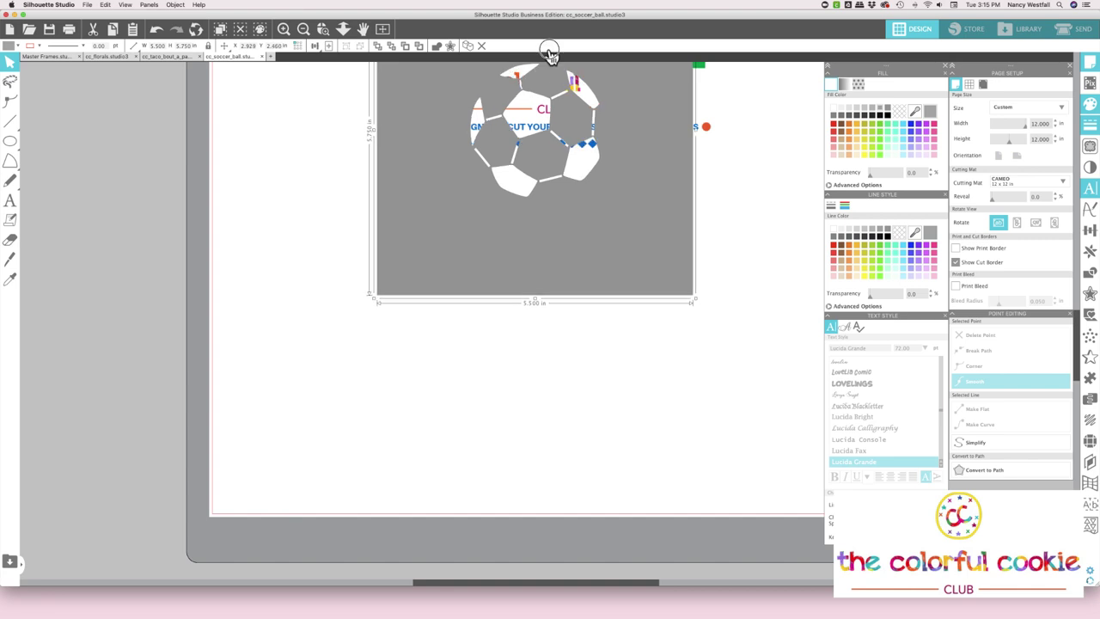
scroll(567, 284, "up", 6)
scroll(567, 296, "down", 2)
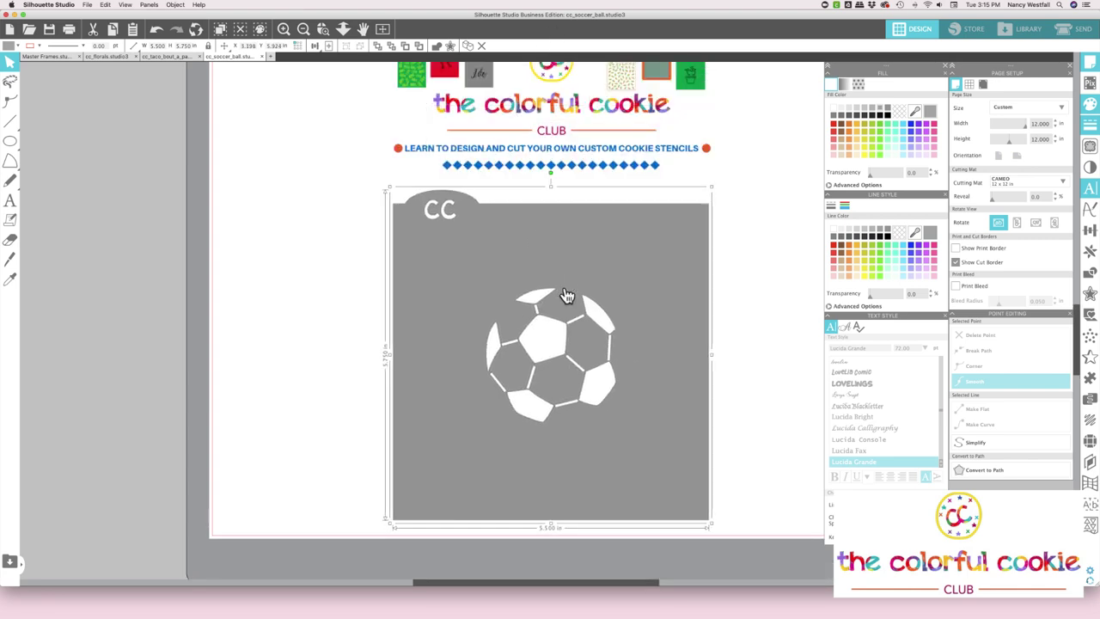
Switch to Cricut Design Space, send the cc_soccer_ball stencil to the front and place it below the header artwork.
mouse_move(383, 597)
left_click(469, 594)
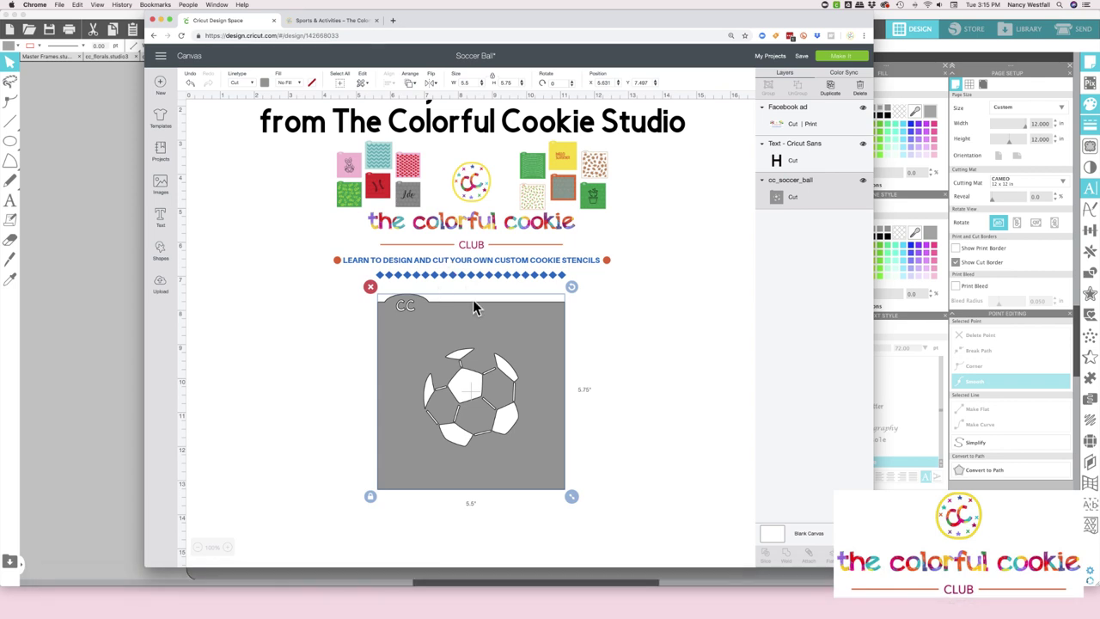
scroll(473, 305, "down", 2)
left_click_drag(508, 287, 509, 151)
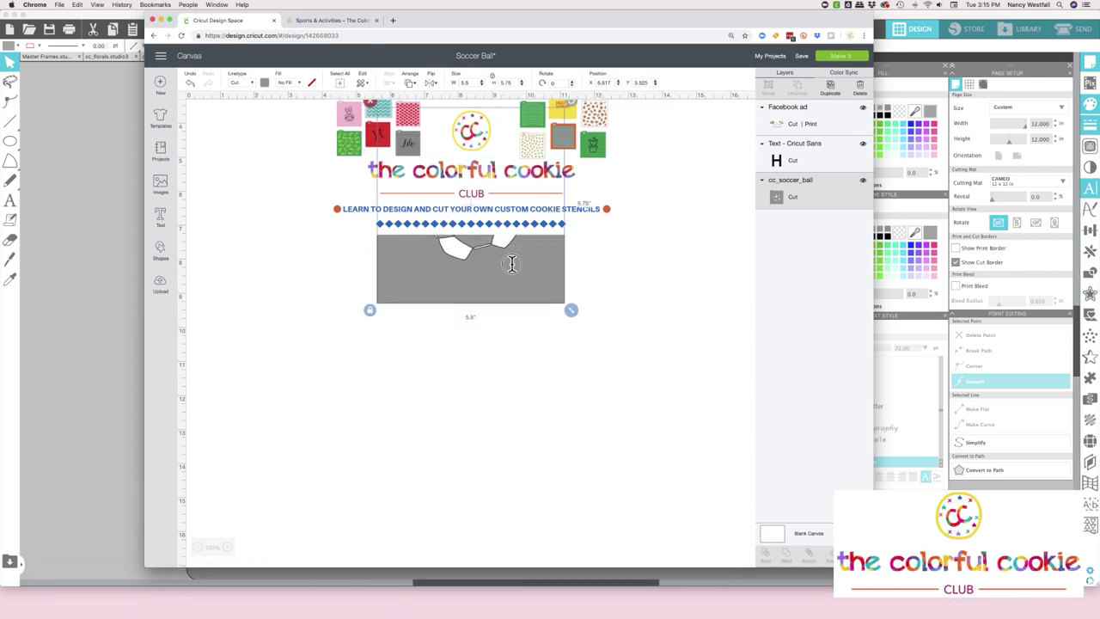
left_click(407, 83)
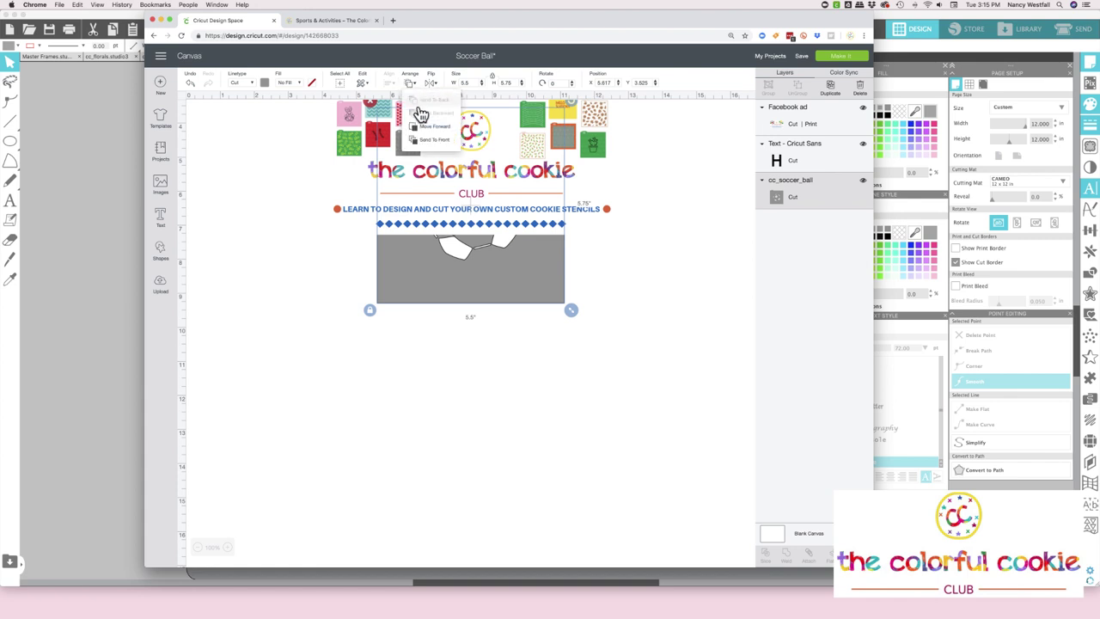
left_click(434, 144)
left_click_drag(512, 280, 515, 437)
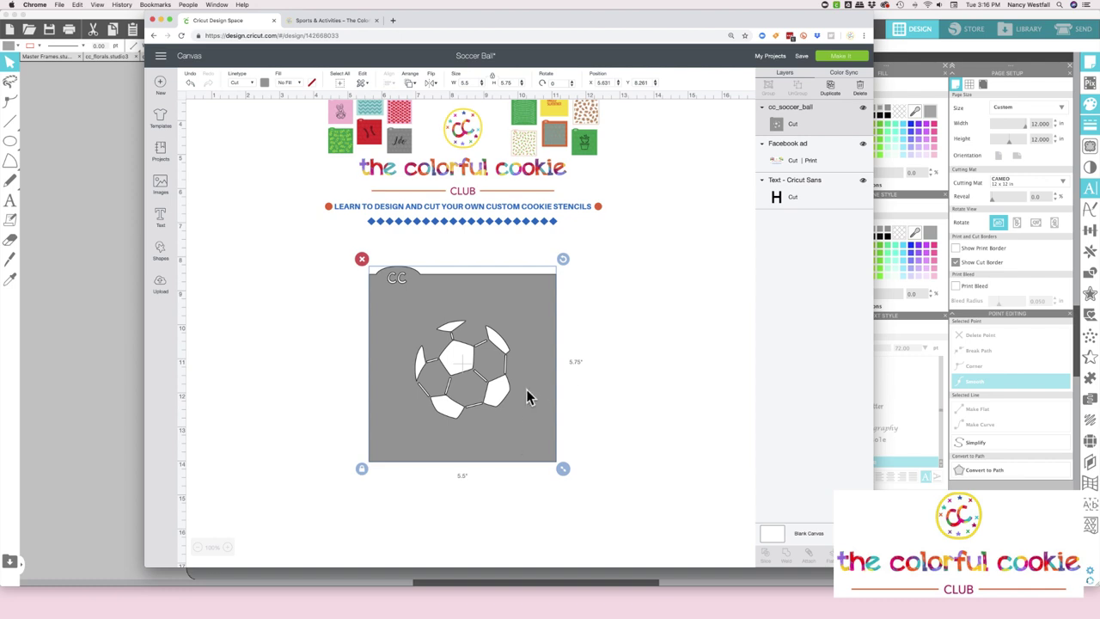
Duplicate the cc_soccer_ball stencil and set the two copies side by side below the header artwork.
left_click(832, 86)
scroll(650, 209, "up", 2)
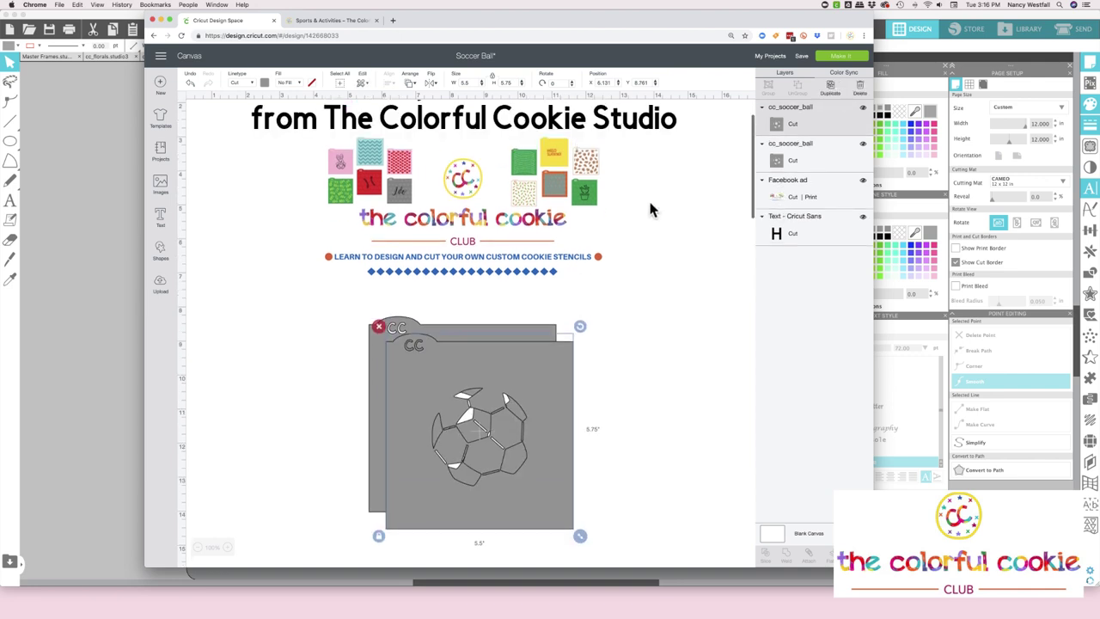
left_click_drag(455, 381, 609, 368)
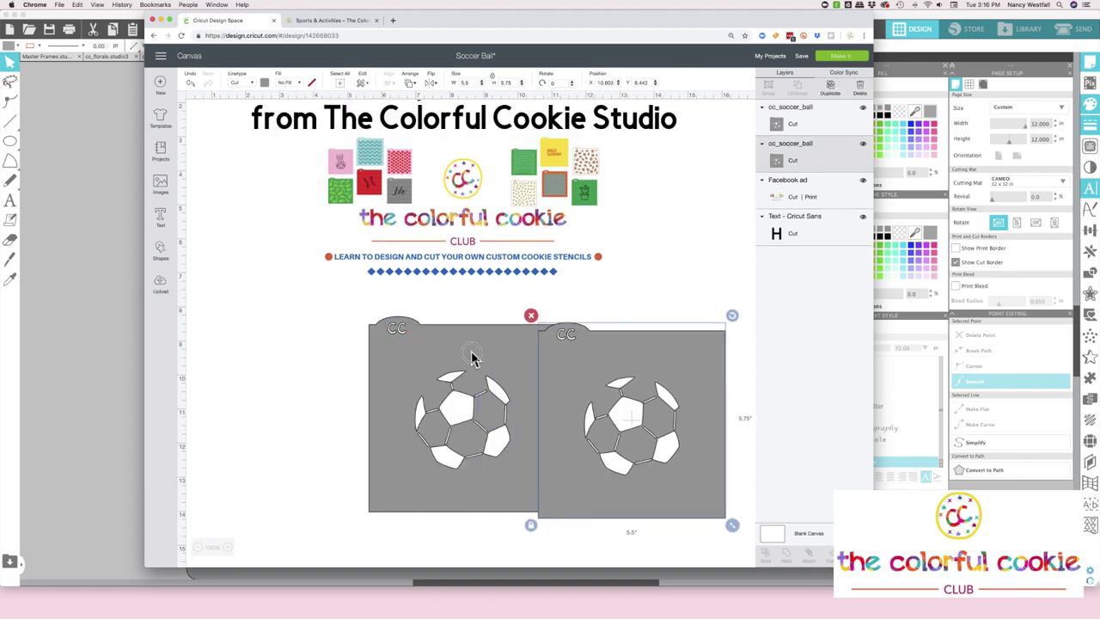
left_click_drag(473, 356, 355, 359)
left_click_drag(660, 351, 623, 355)
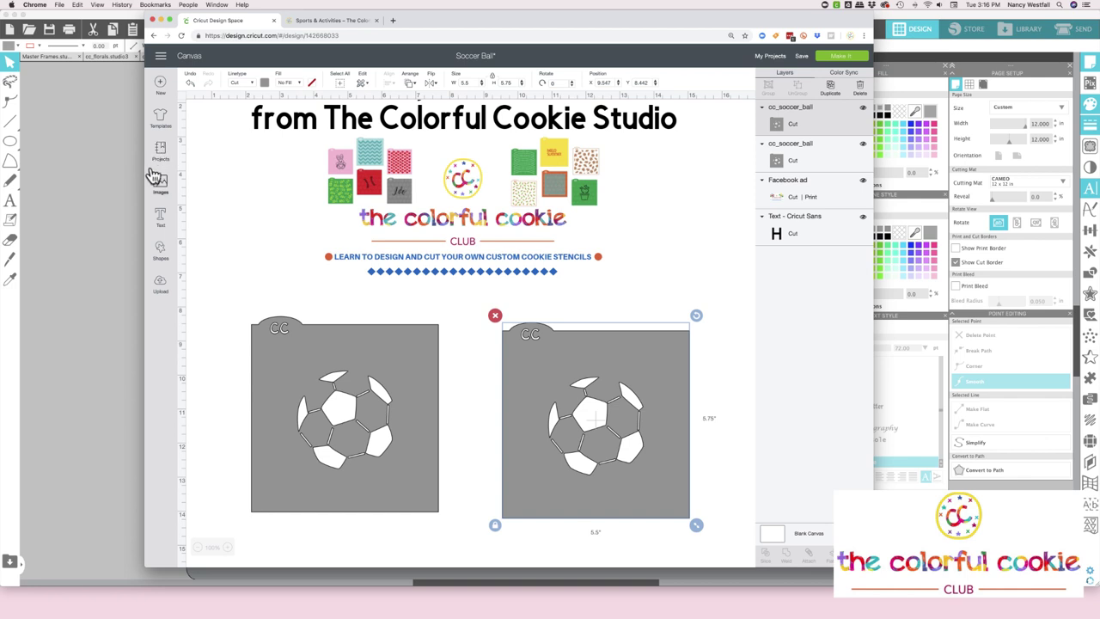
Enlarge the Chrome window so the Cricut canvas fills the screen.
left_click_drag(143, 180, 0, 180)
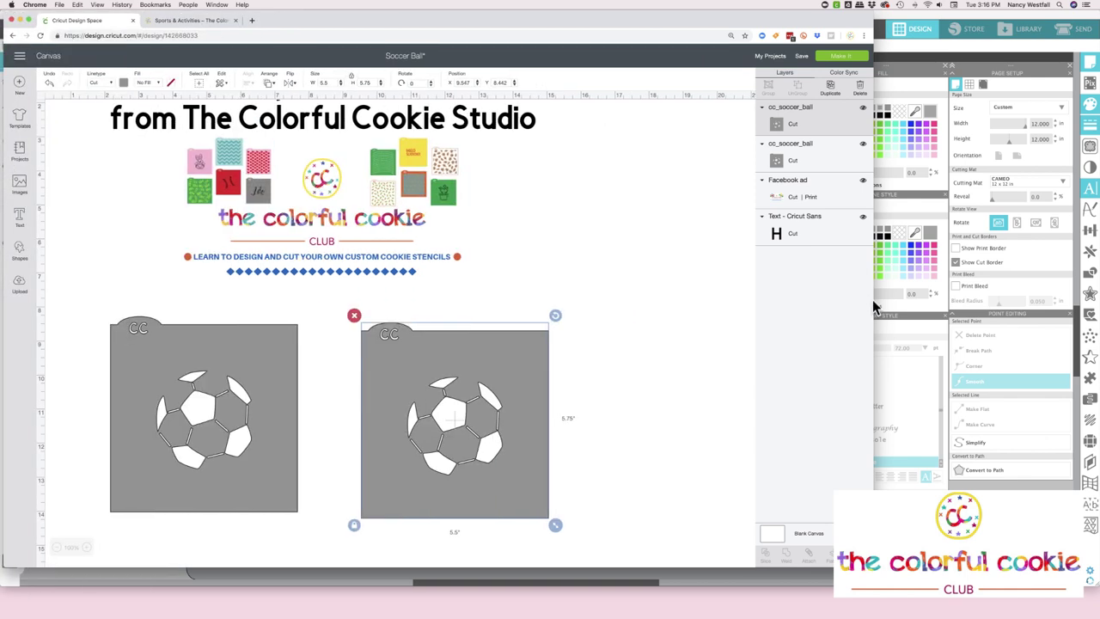
left_click_drag(873, 307, 1094, 307)
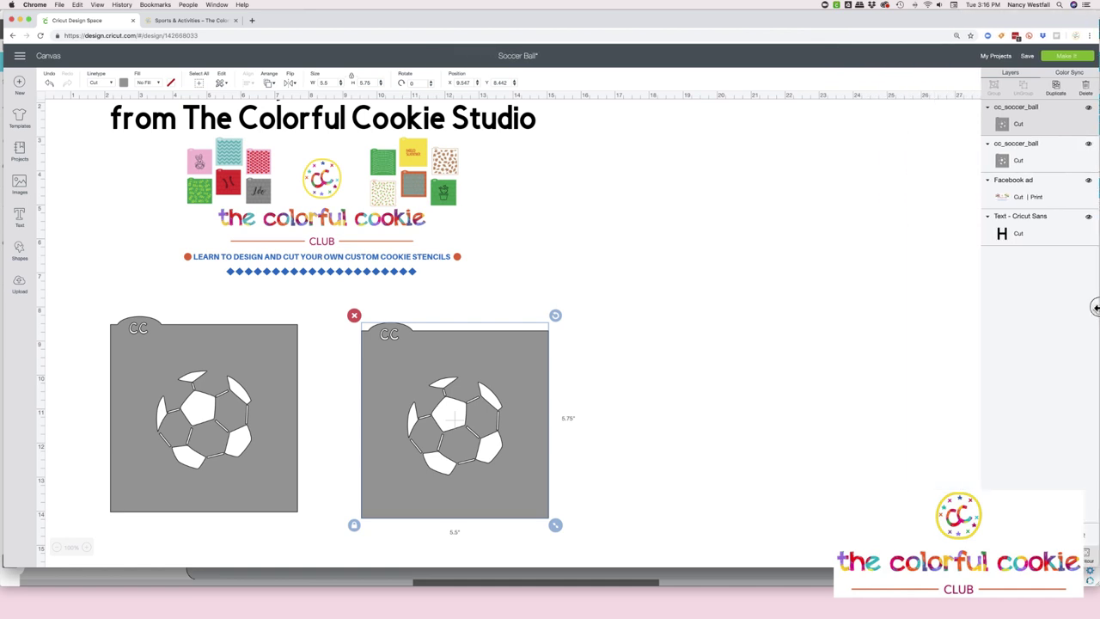
mouse_move(475, 570)
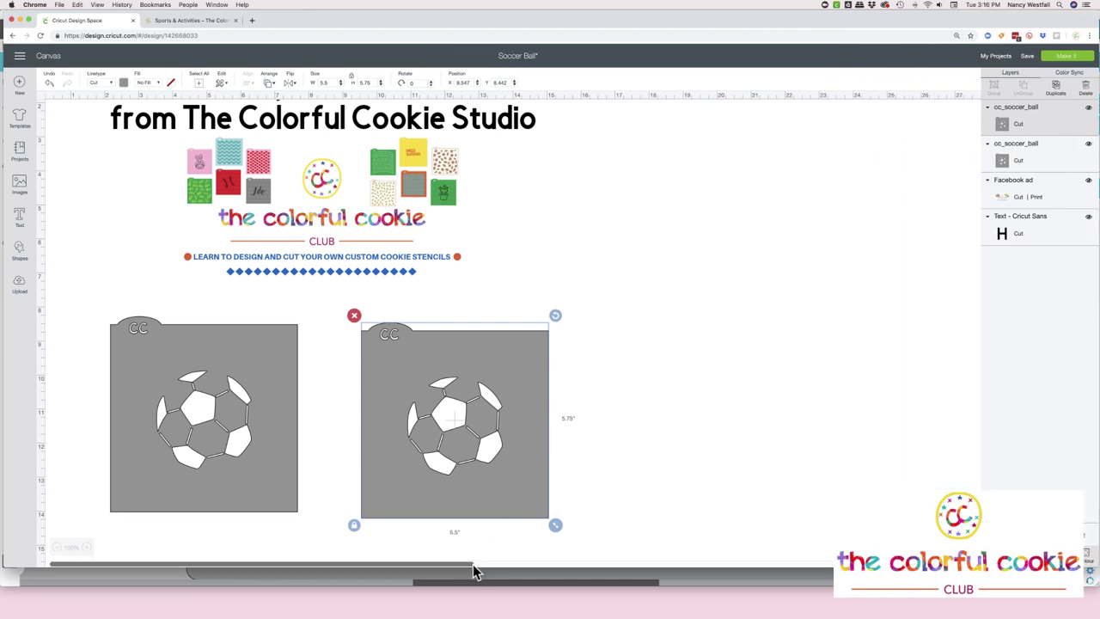
left_click_drag(478, 567, 479, 581)
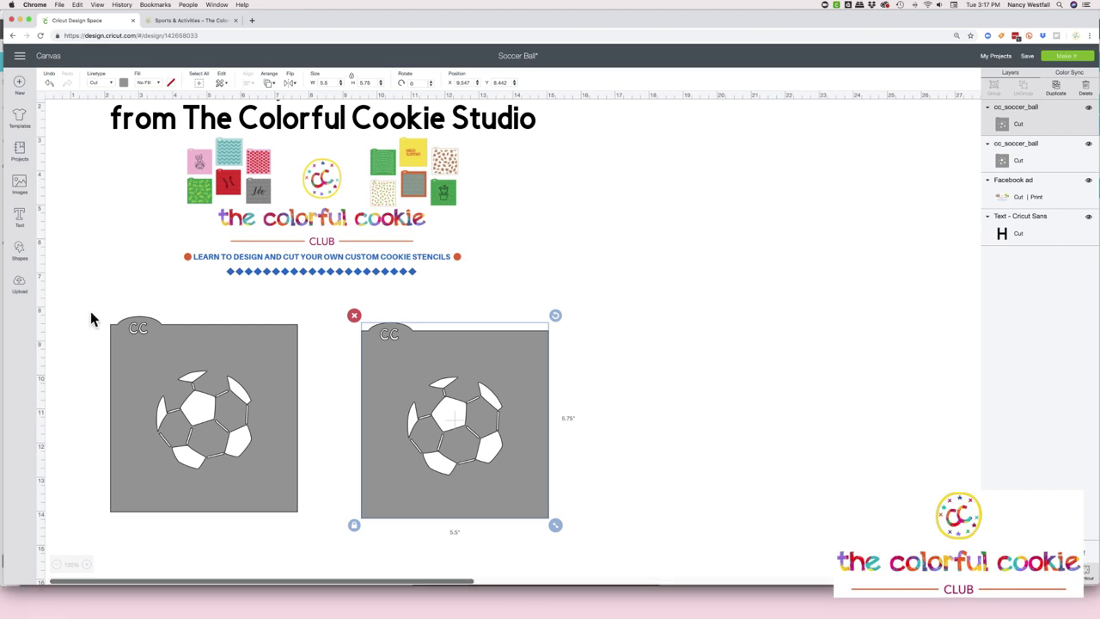
Select the header artwork and both stencils together and move them toward the middle of the canvas.
left_click(62, 219)
left_click_drag(63, 219, 642, 420)
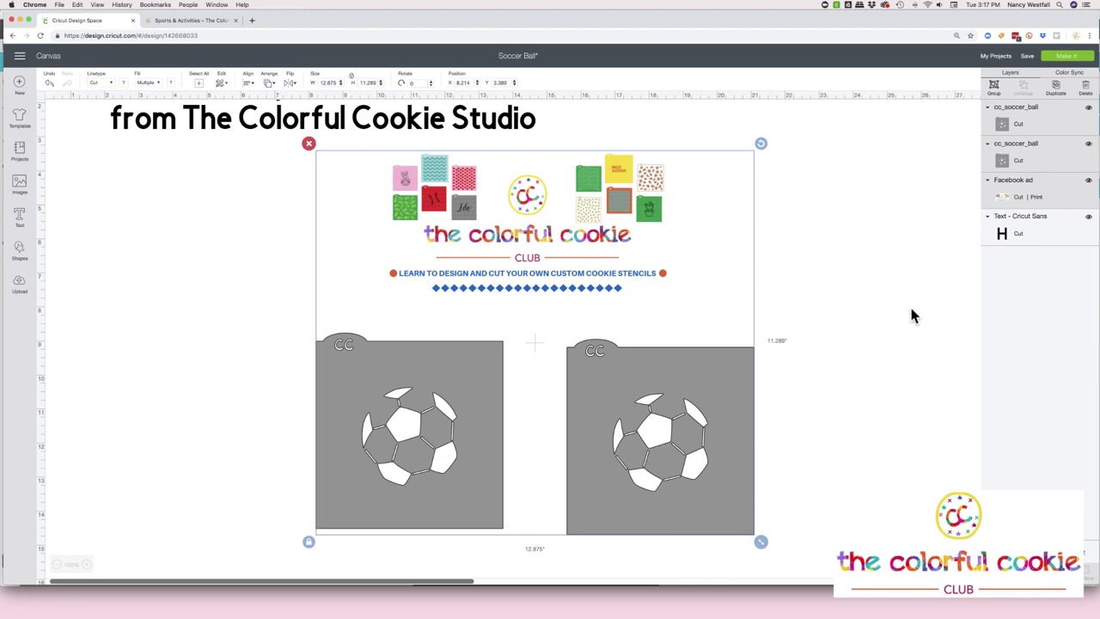
scroll(638, 183, "up", 3)
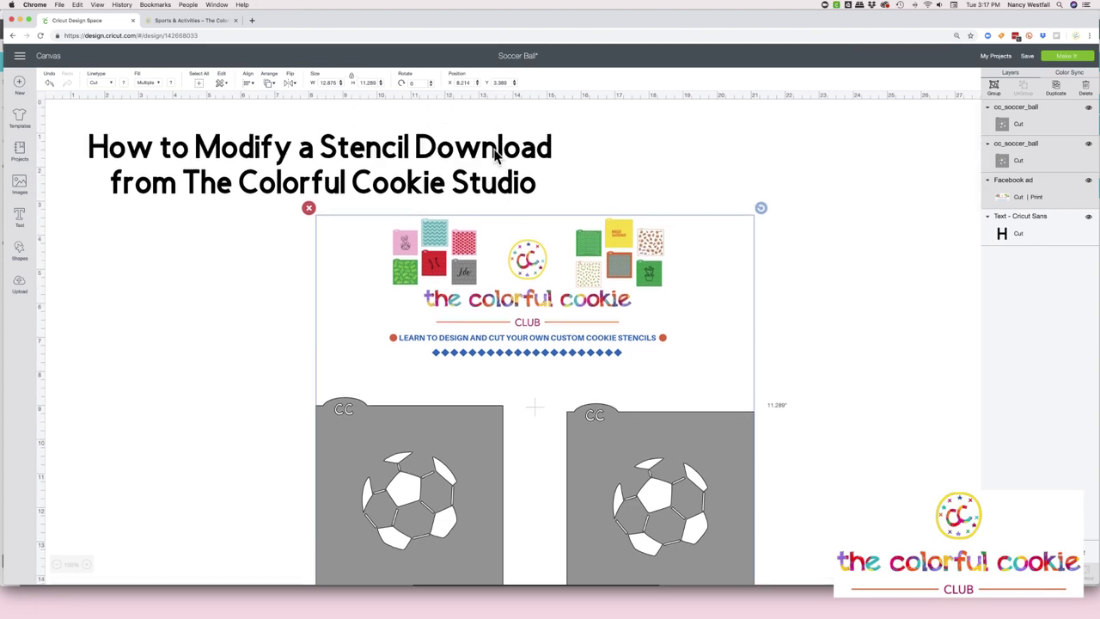
Move the header artwork down closer to the two stencils and place the title text centered just above it.
left_click(498, 142)
left_click_drag(659, 152, 695, 153)
scroll(694, 153, "down", 2)
left_click_drag(613, 217, 612, 257)
left_click(597, 129)
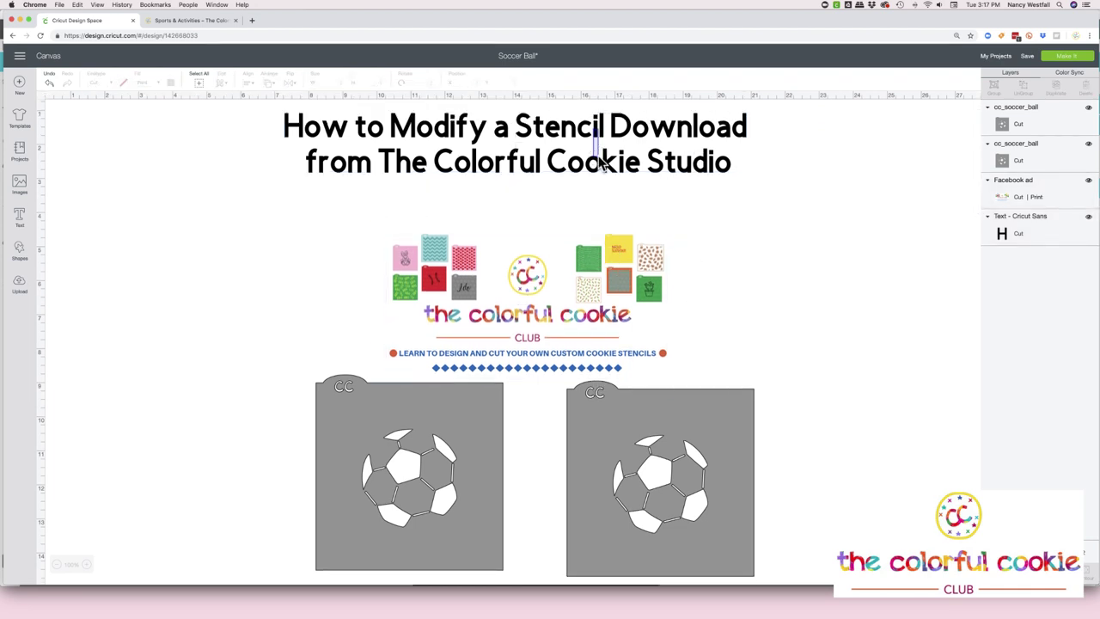
left_click(599, 129)
left_click_drag(602, 133, 601, 177)
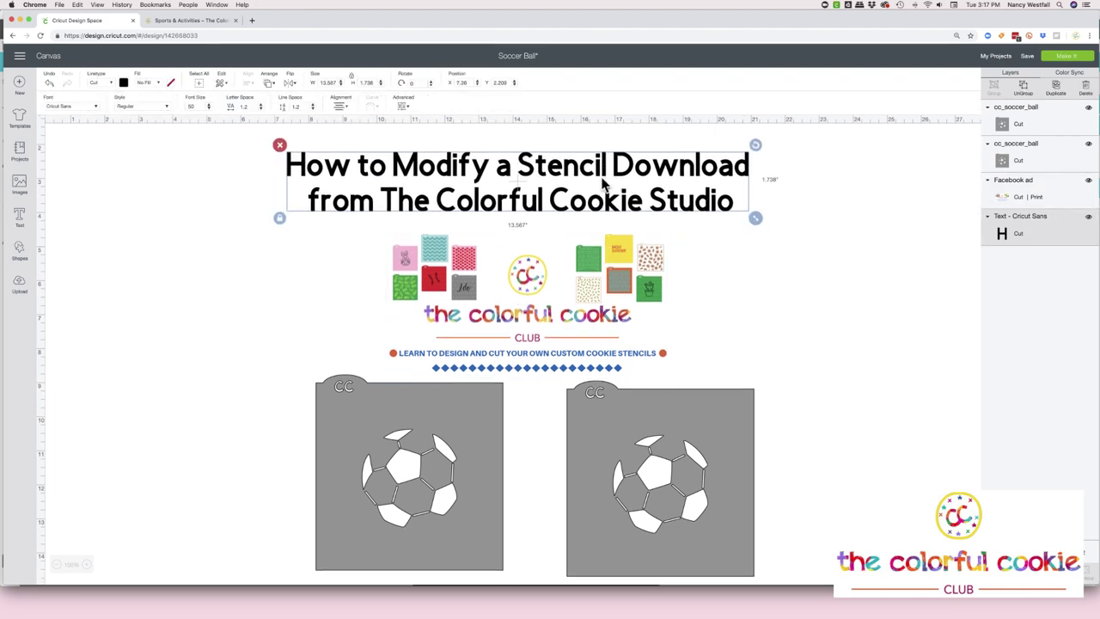
scroll(602, 179, "down", 3)
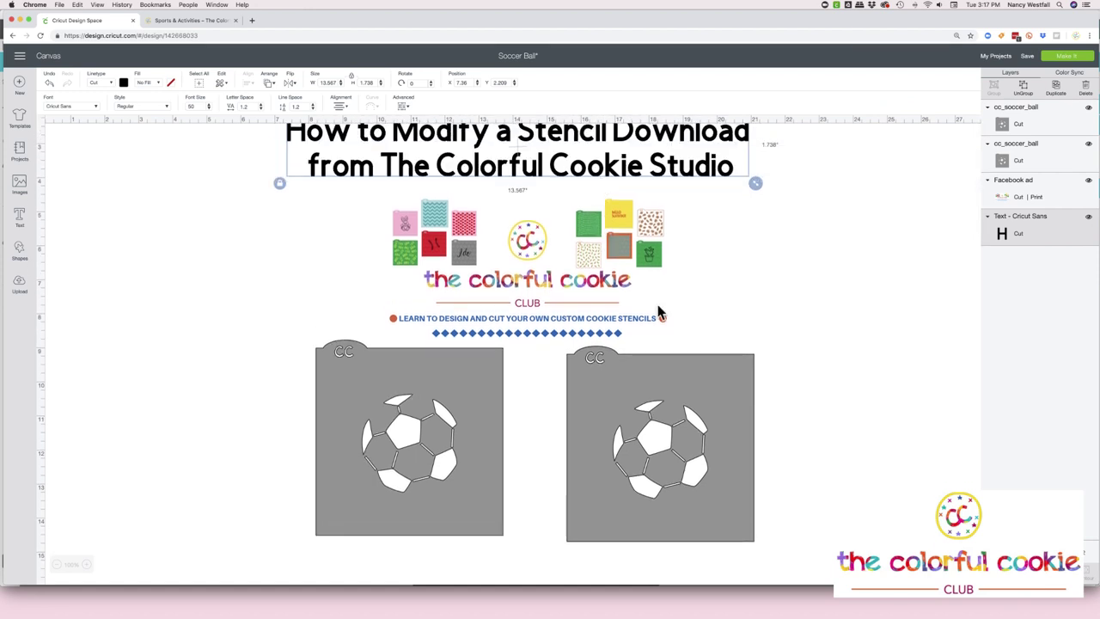
Duplicate the right-hand cc_soccer_ball stencil and hide the new copy as a backup.
left_click(639, 391)
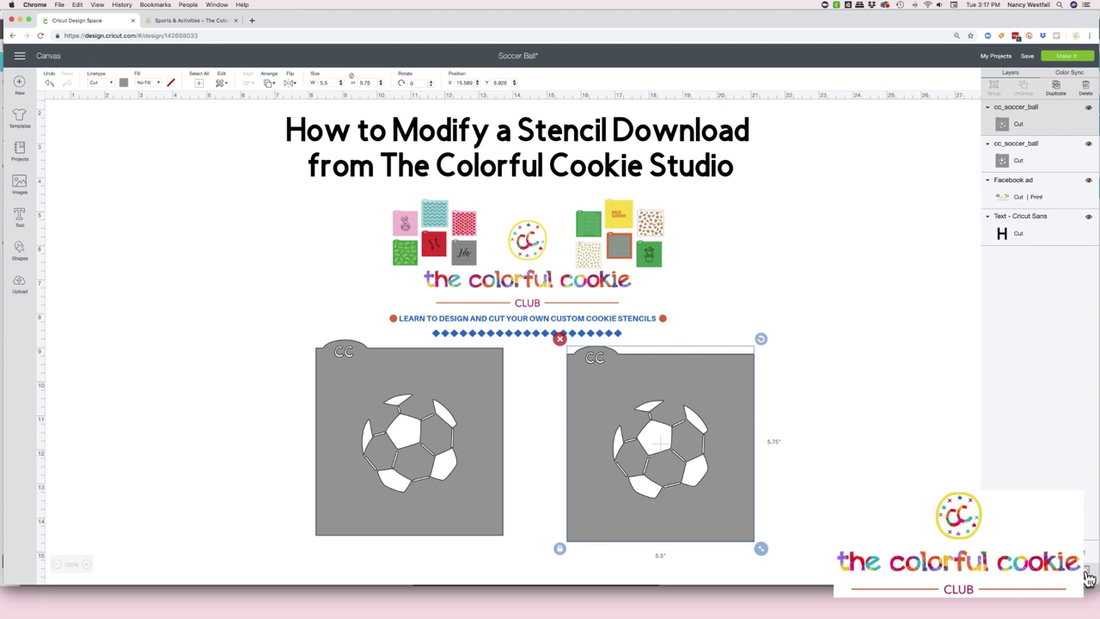
left_click(1056, 90)
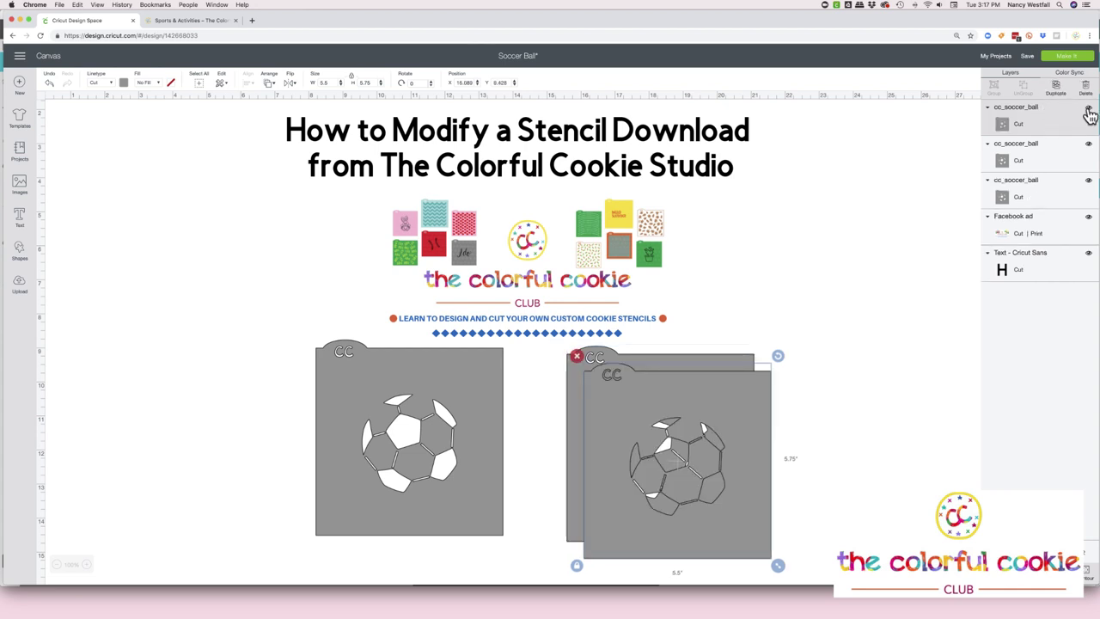
left_click(1088, 107)
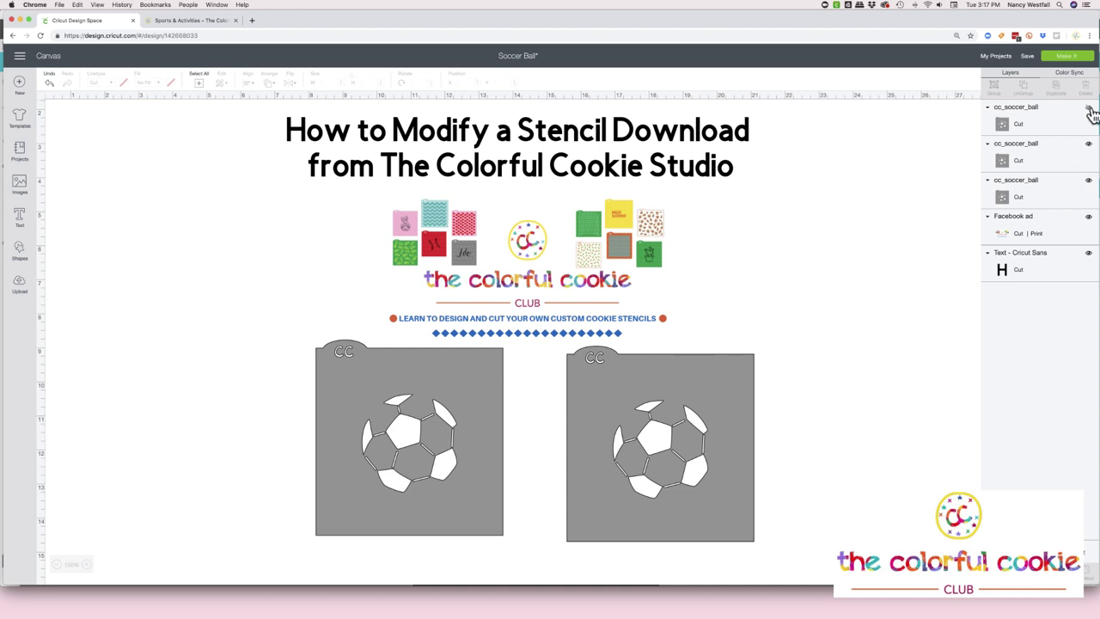
Hide the frame and both CC letter contours of the right-hand stencil, leaving only the soccer ball shapes.
left_click(703, 513)
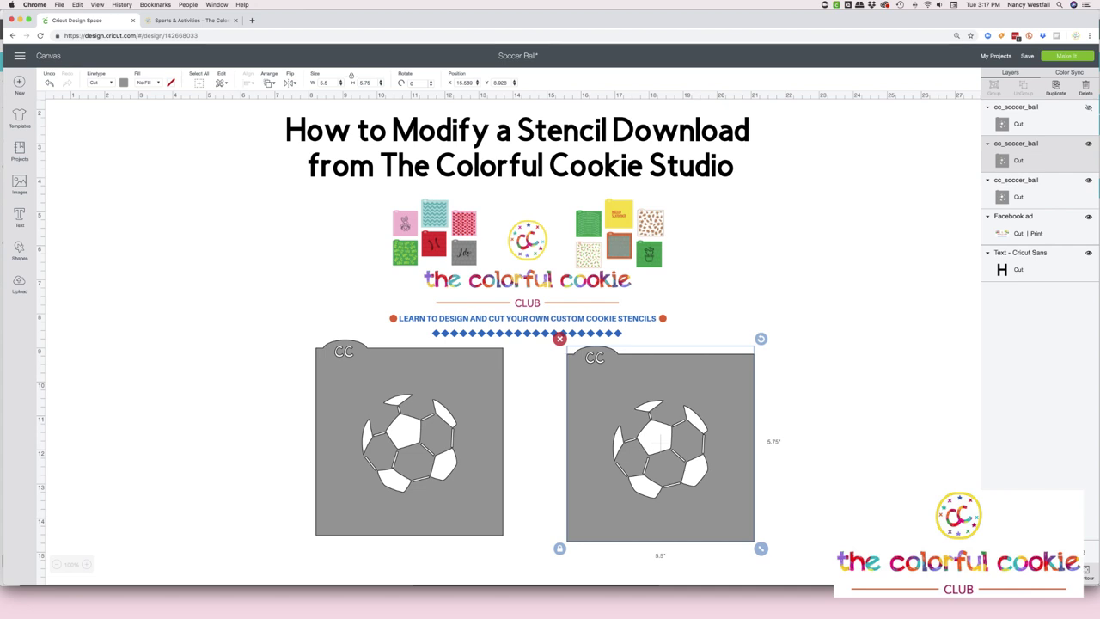
left_click(1087, 574)
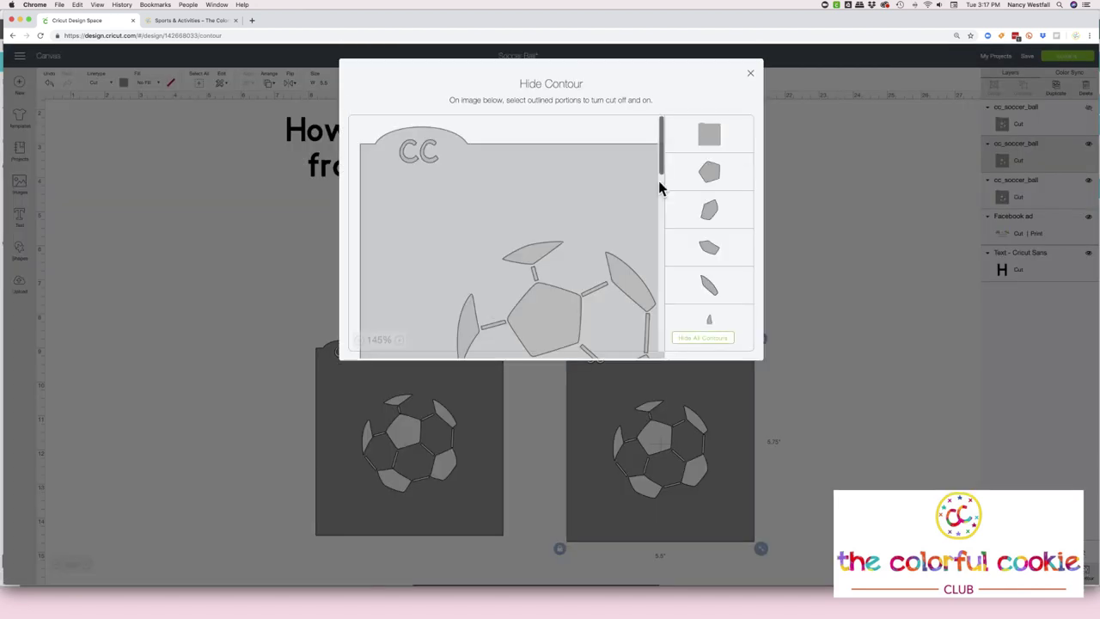
left_click(710, 137)
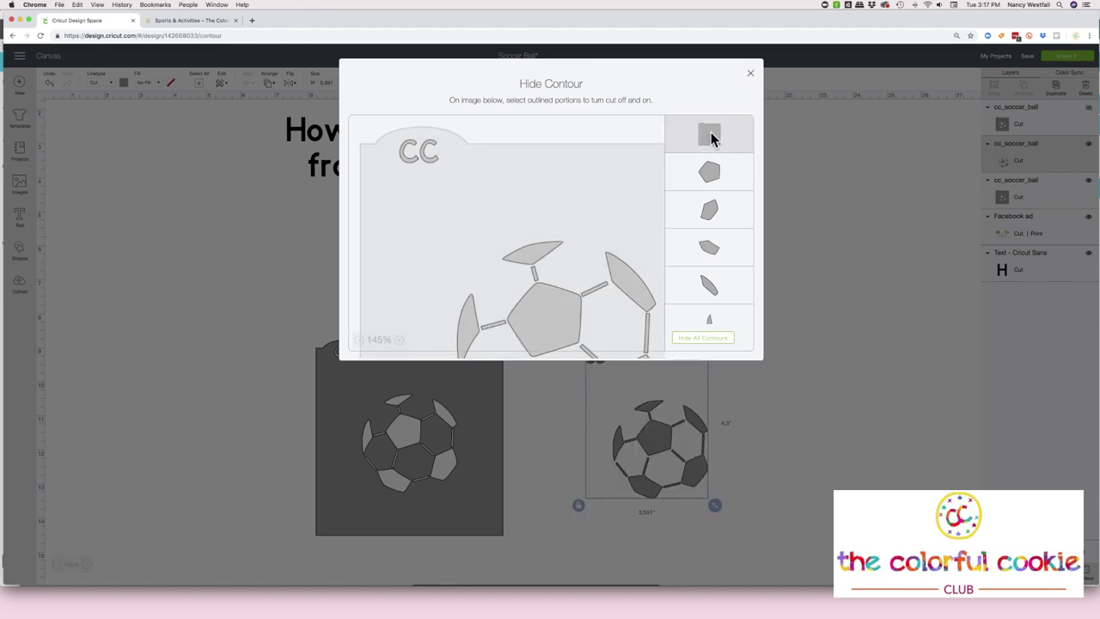
left_click(418, 166)
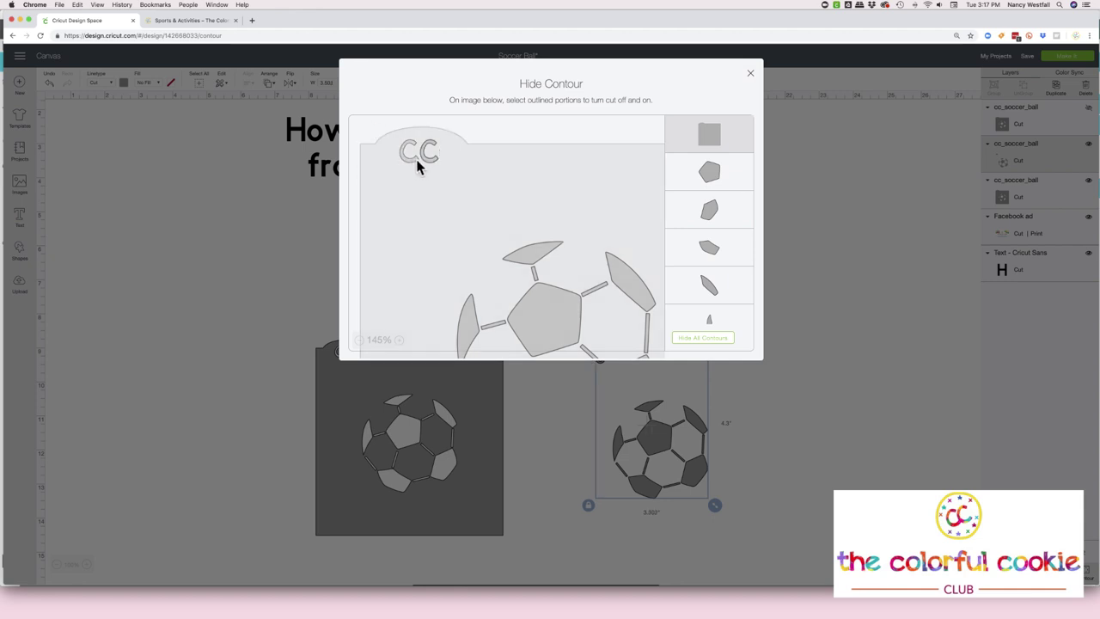
left_click(428, 159)
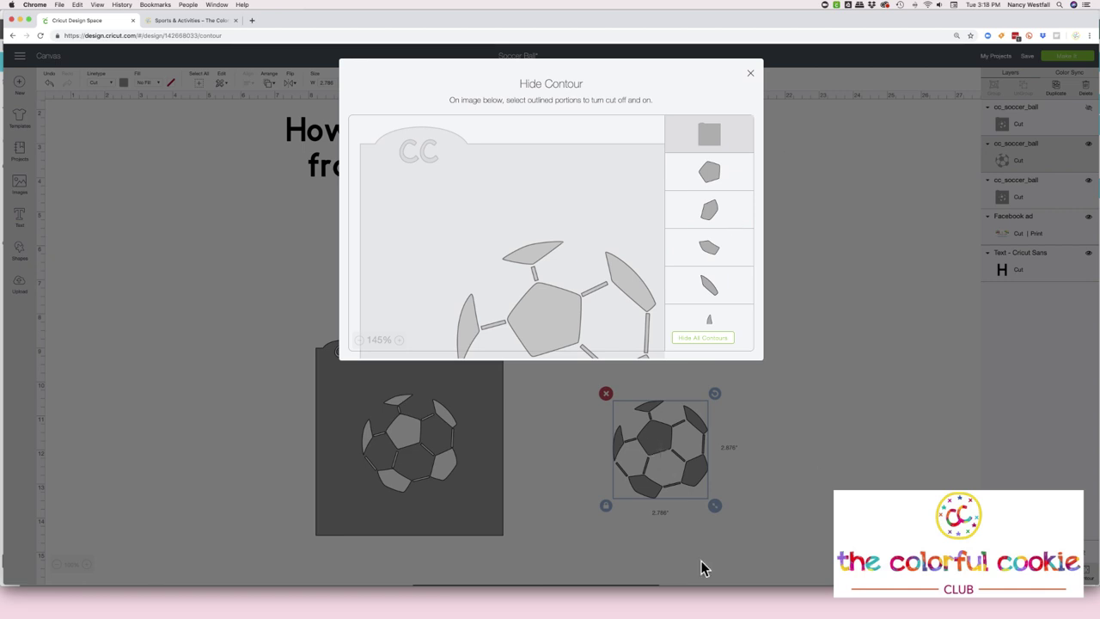
left_click(750, 74)
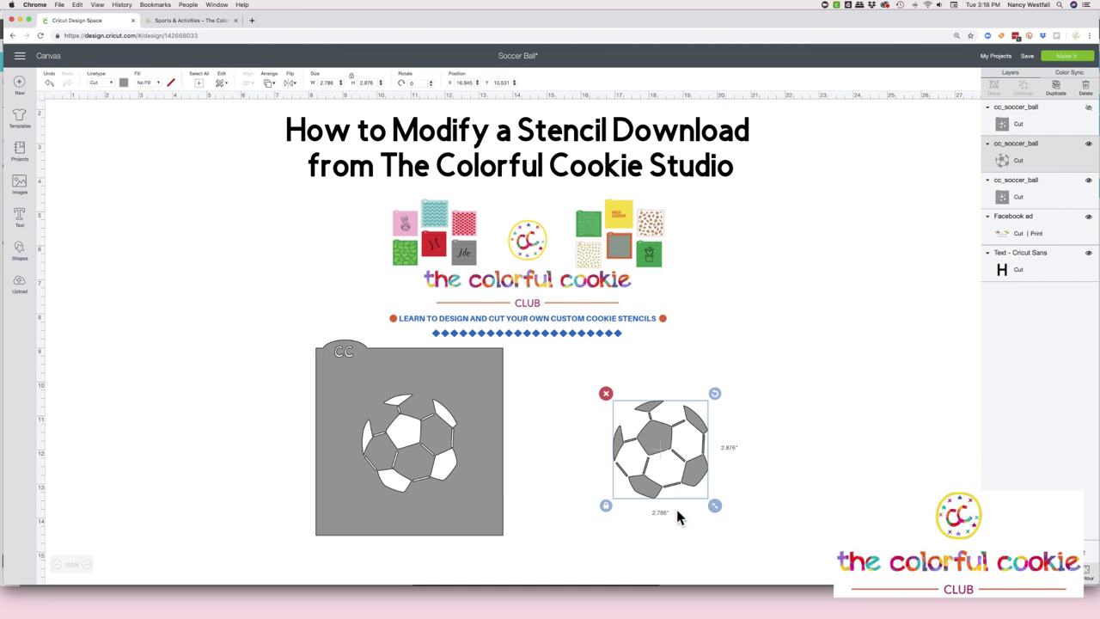
Set the soccer ball's width to 2.3 inches and change its material color to black.
left_click(332, 81)
key("Return")
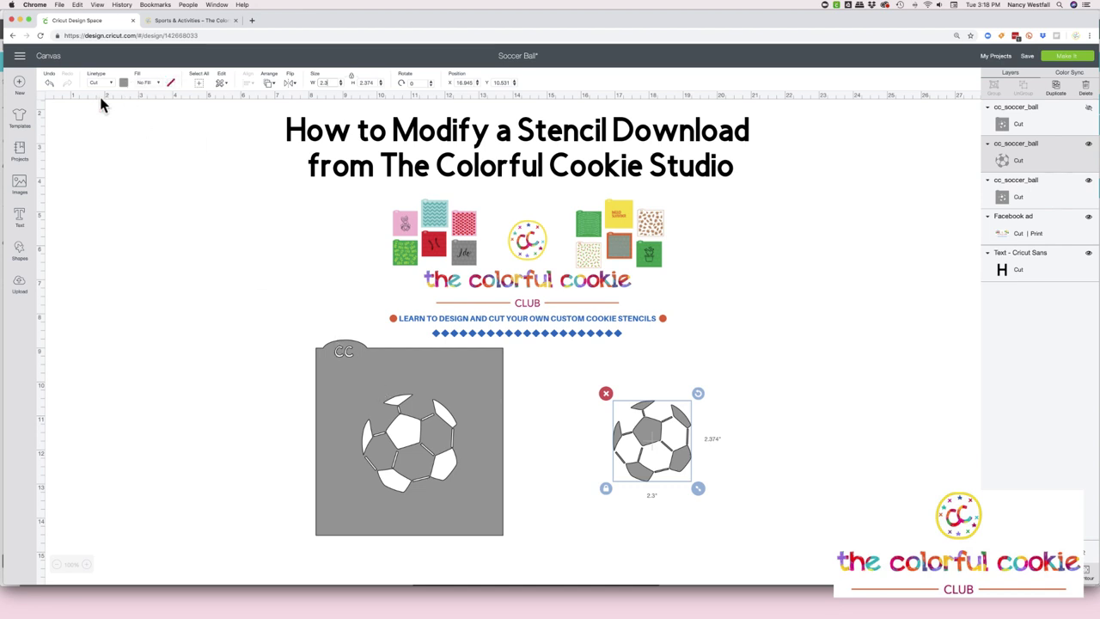
left_click(123, 83)
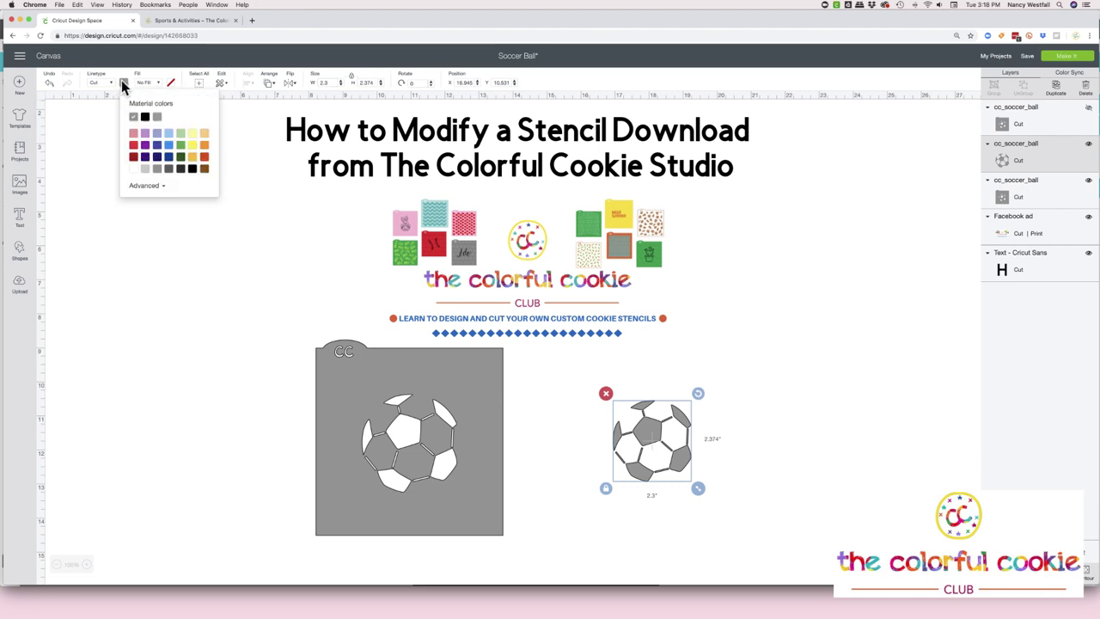
left_click(146, 122)
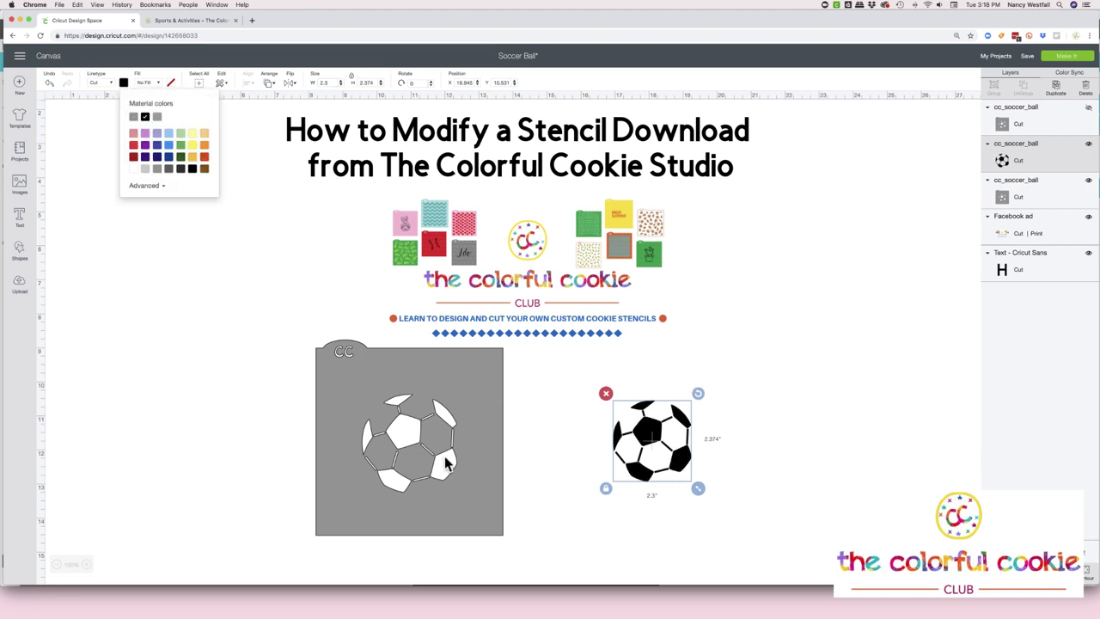
Hide the soccer ball panel contours of the left-hand stencil with Contour.
left_click(520, 510)
left_click(464, 510)
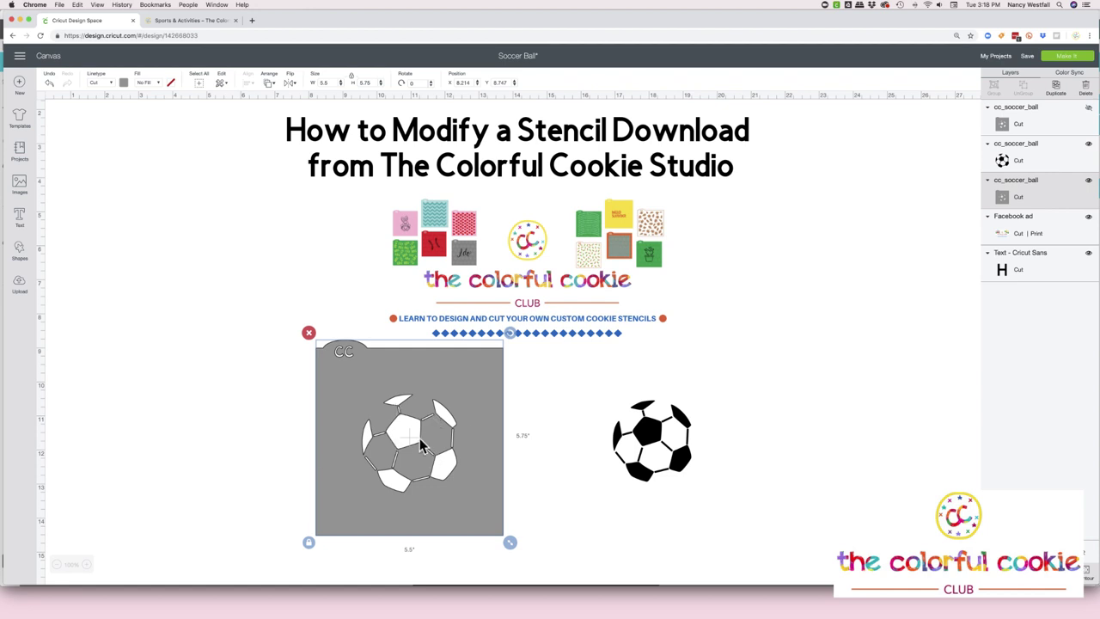
left_click(1086, 576)
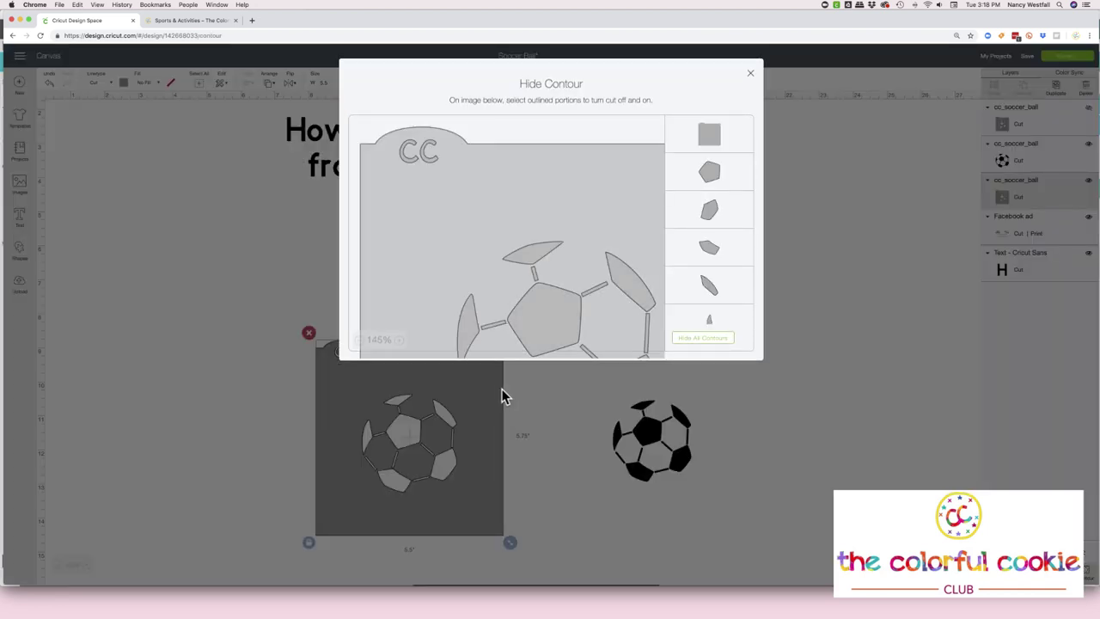
left_click(705, 182)
left_click(708, 207)
left_click(707, 249)
left_click(707, 283)
scroll(707, 285, "down", 2)
left_click(707, 294)
left_click(709, 313)
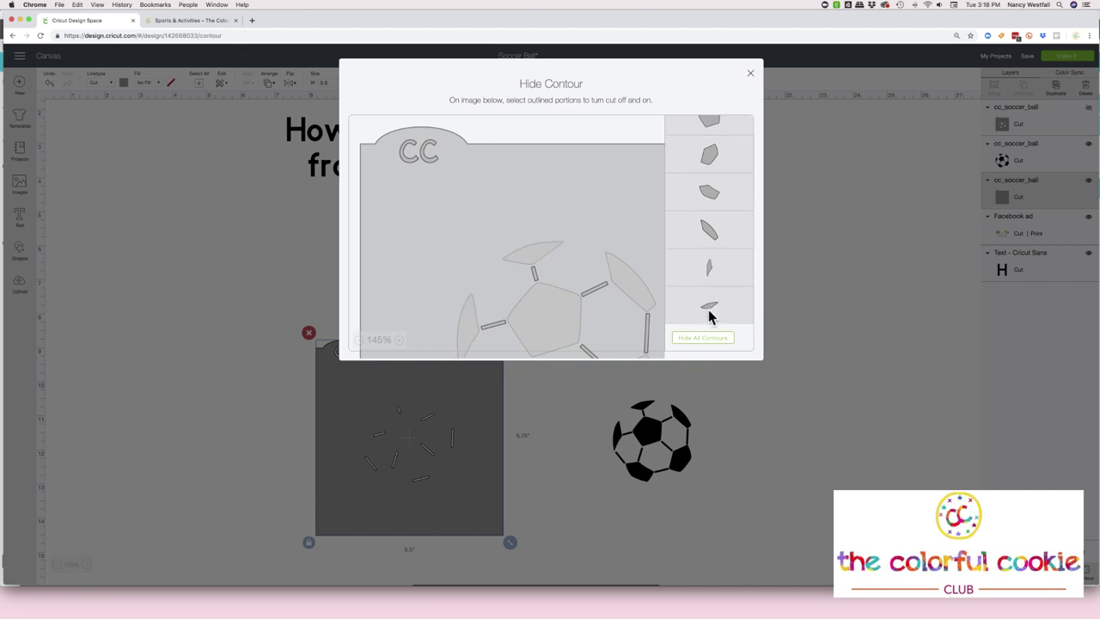
Hide all connecting line contours of the ball in the left-hand stencil, keeping both CC letters in the frame.
scroll(709, 317, "down", 3)
left_click(710, 206)
left_click(712, 245)
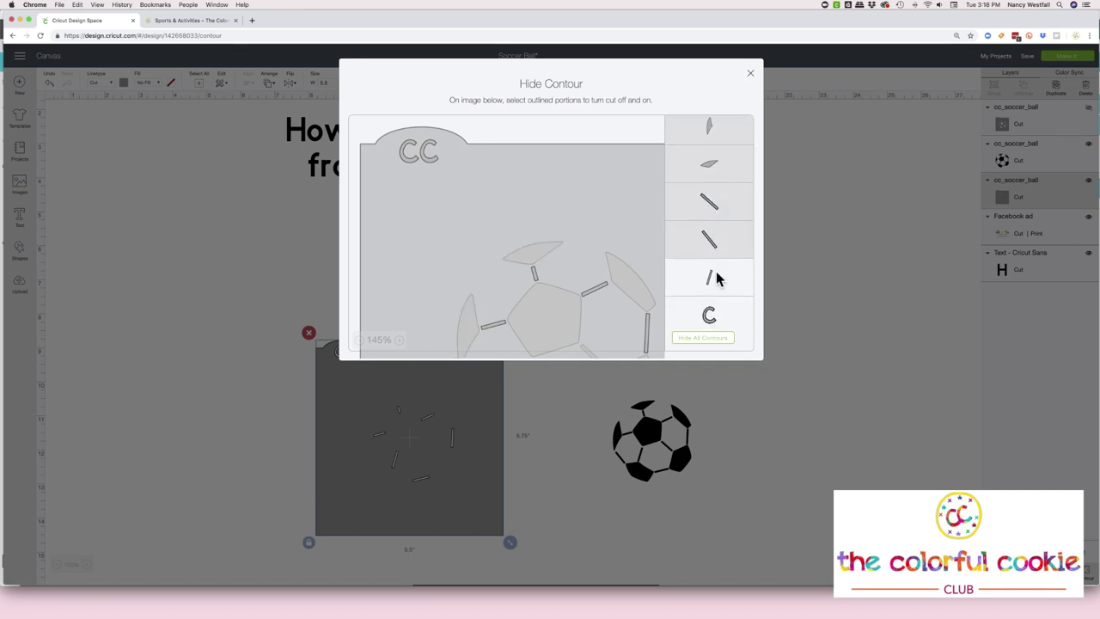
left_click(717, 277)
left_click(709, 313)
scroll(709, 314, "down", 4)
left_click(714, 195)
left_click(715, 194)
left_click(716, 229)
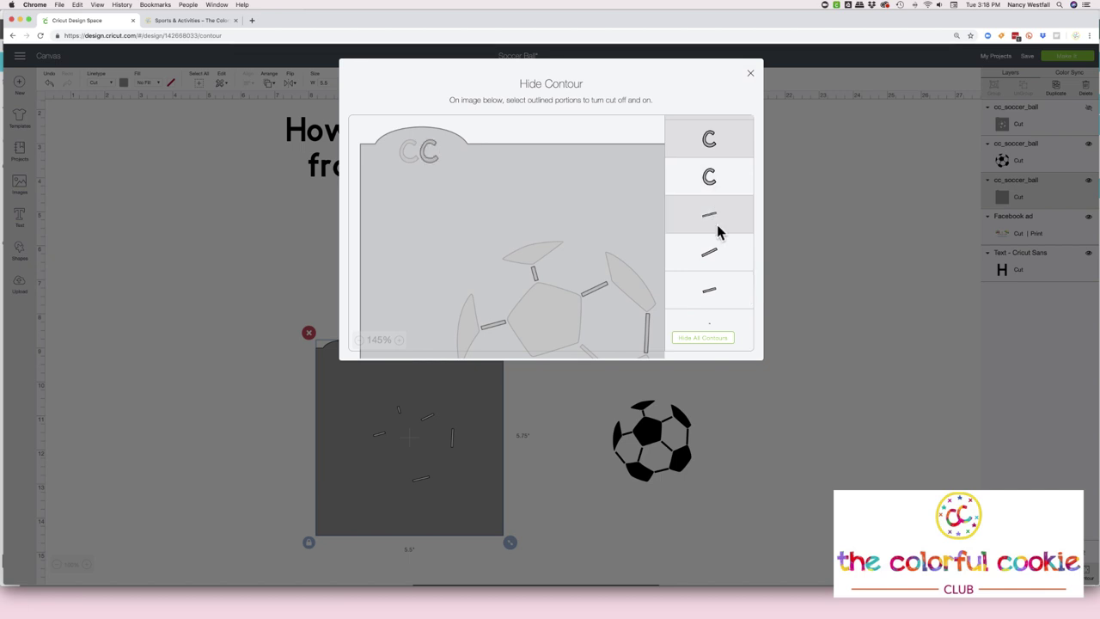
left_click(715, 181)
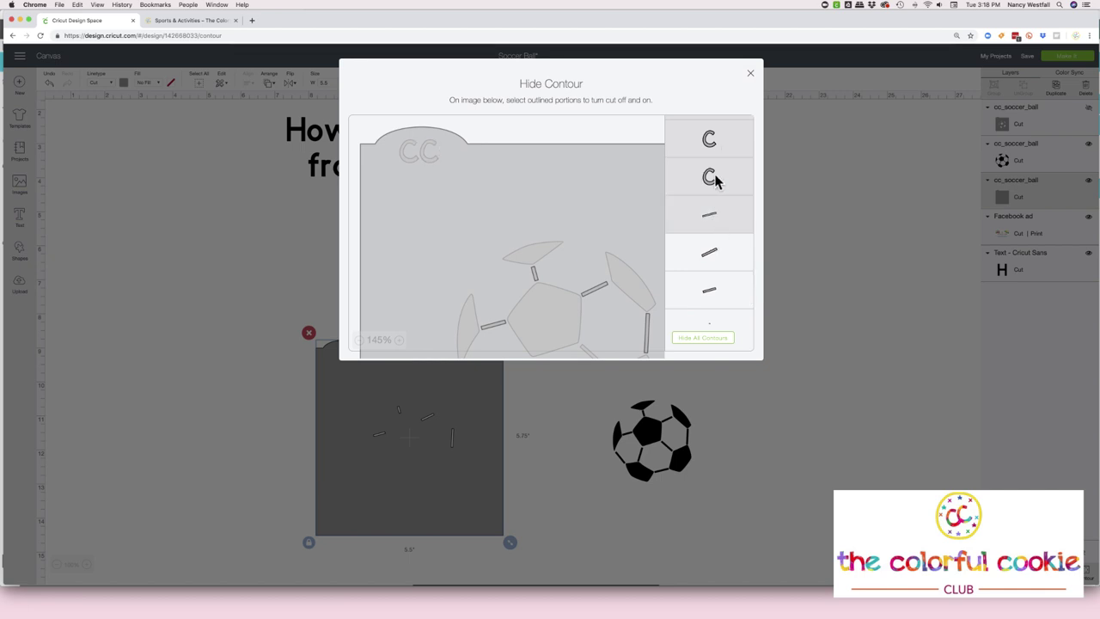
left_click(715, 180)
left_click(719, 148)
left_click(720, 251)
left_click(720, 294)
scroll(720, 292, "down", 2)
left_click(713, 270)
left_click(713, 305)
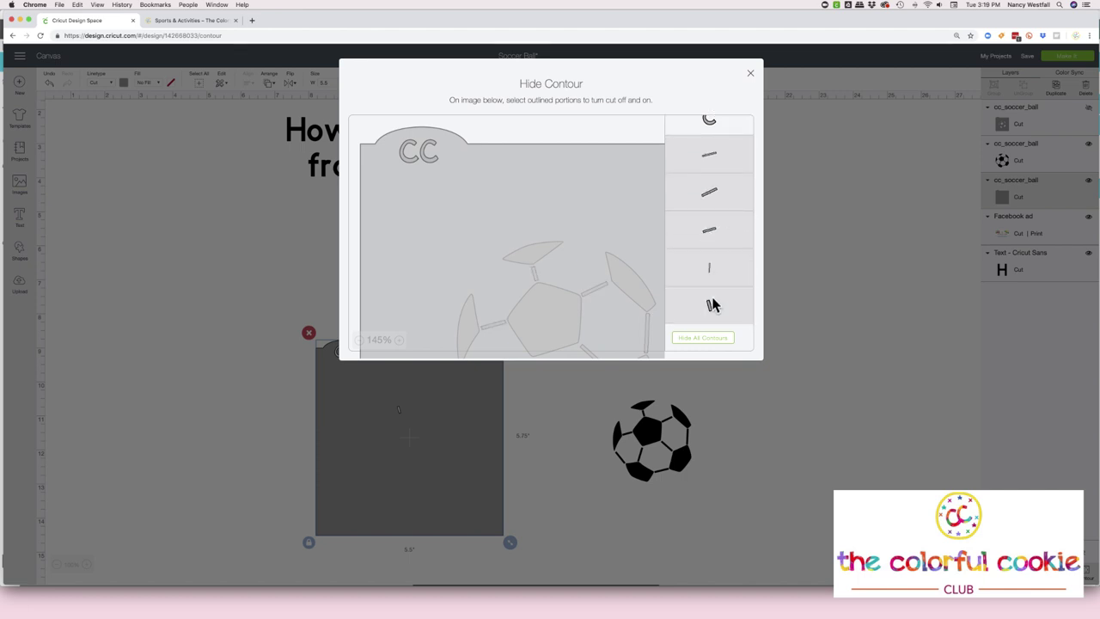
left_click(741, 424)
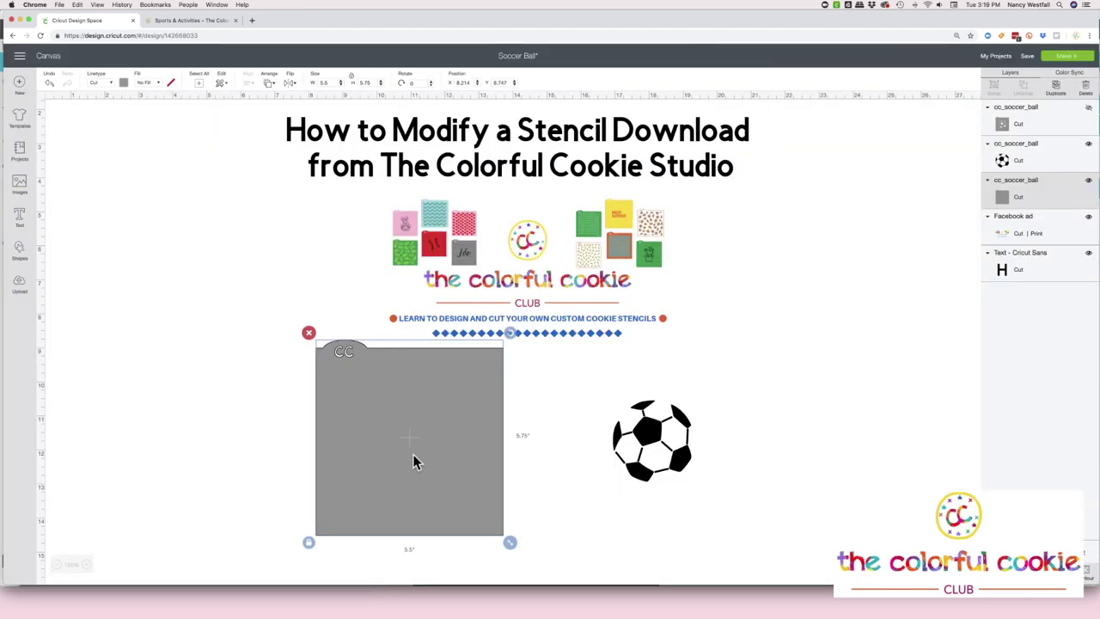
Move the blank CC frame toward the ball, center the two on each other and attach them.
left_click_drag(398, 443, 469, 460)
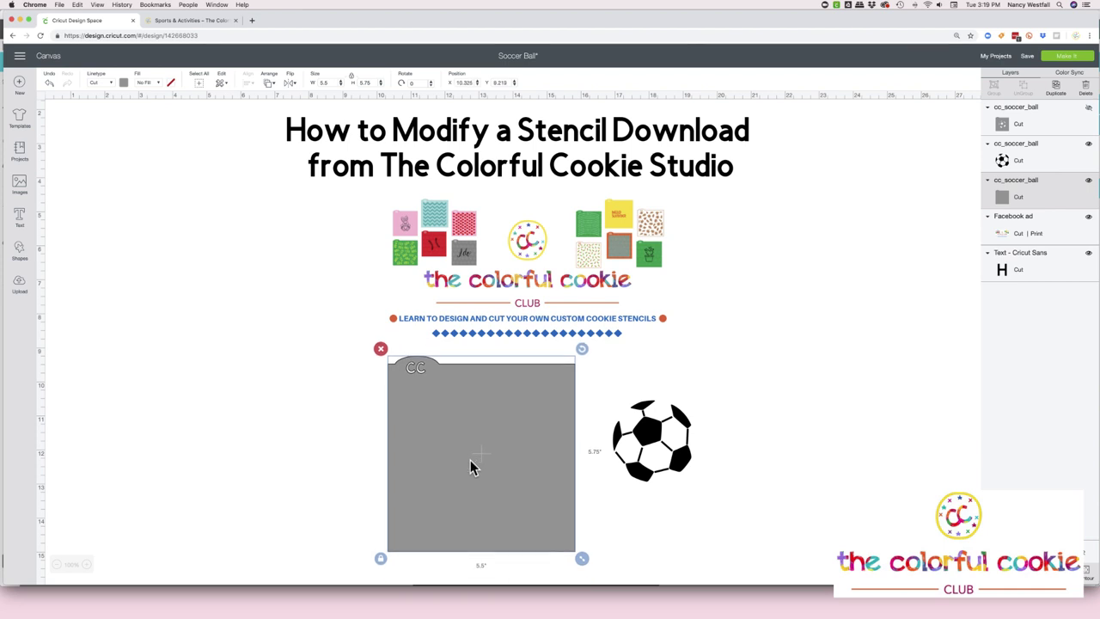
left_click(651, 434)
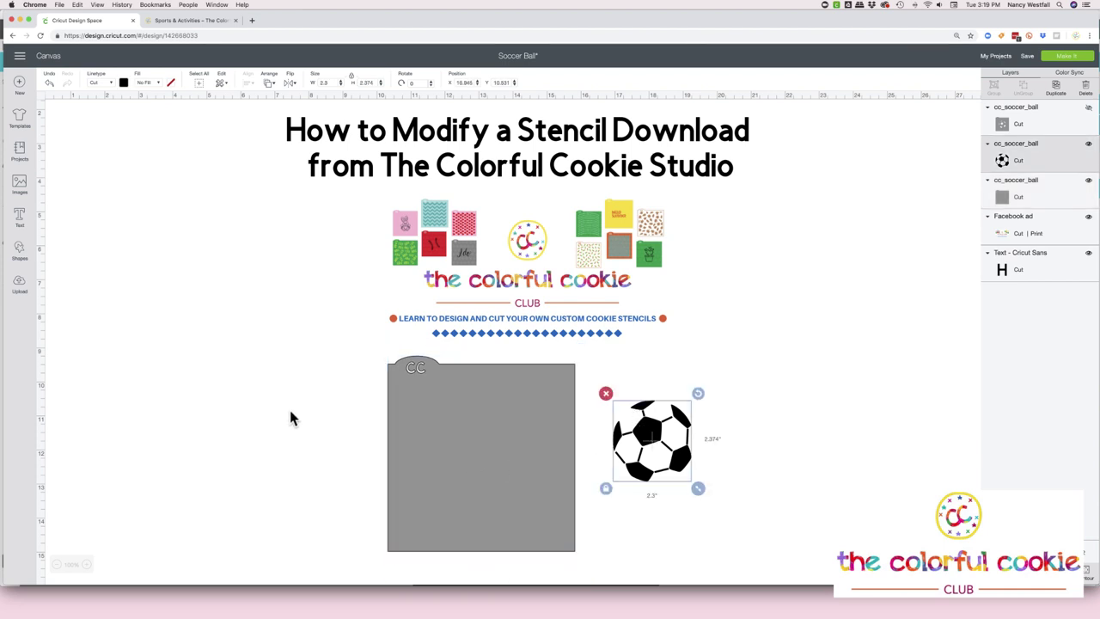
left_click_drag(290, 412, 742, 466)
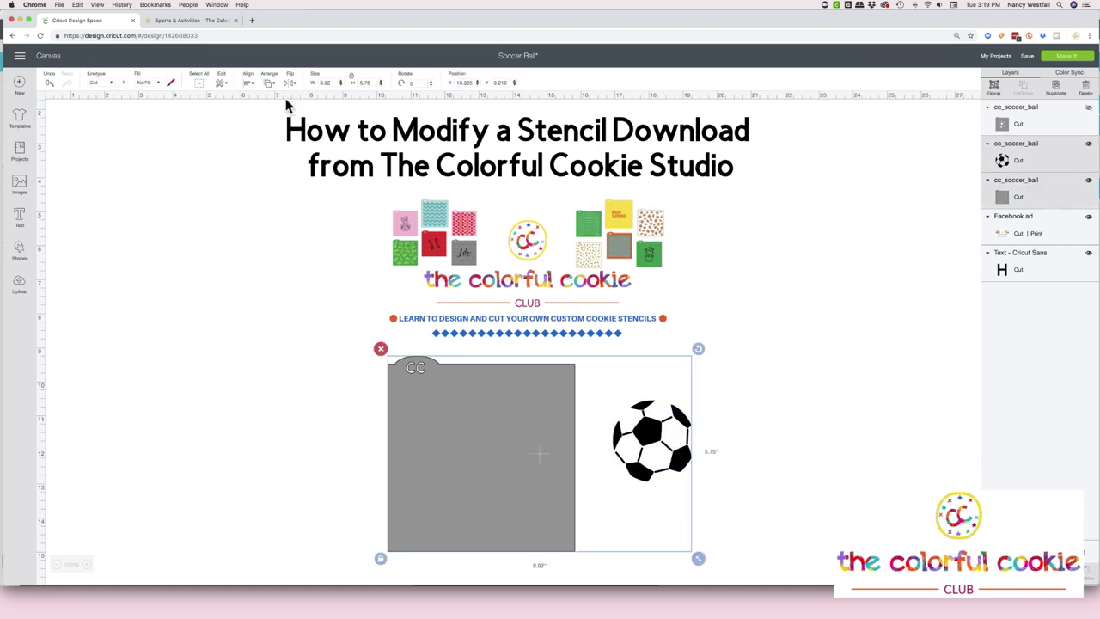
left_click(246, 83)
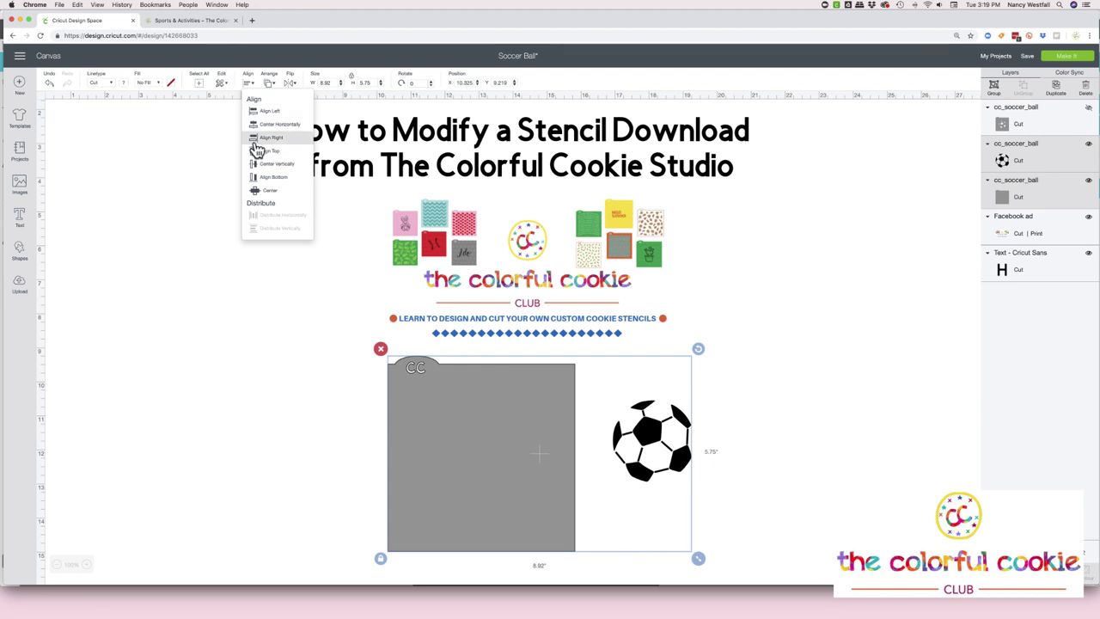
left_click(263, 193)
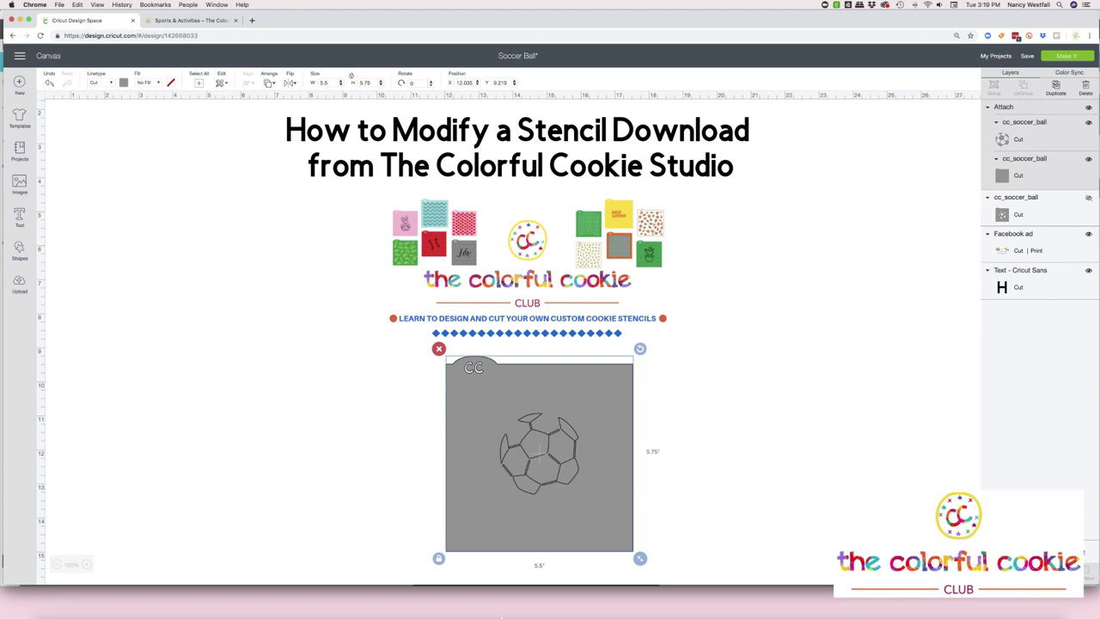
mouse_move(510, 594)
left_click(592, 595)
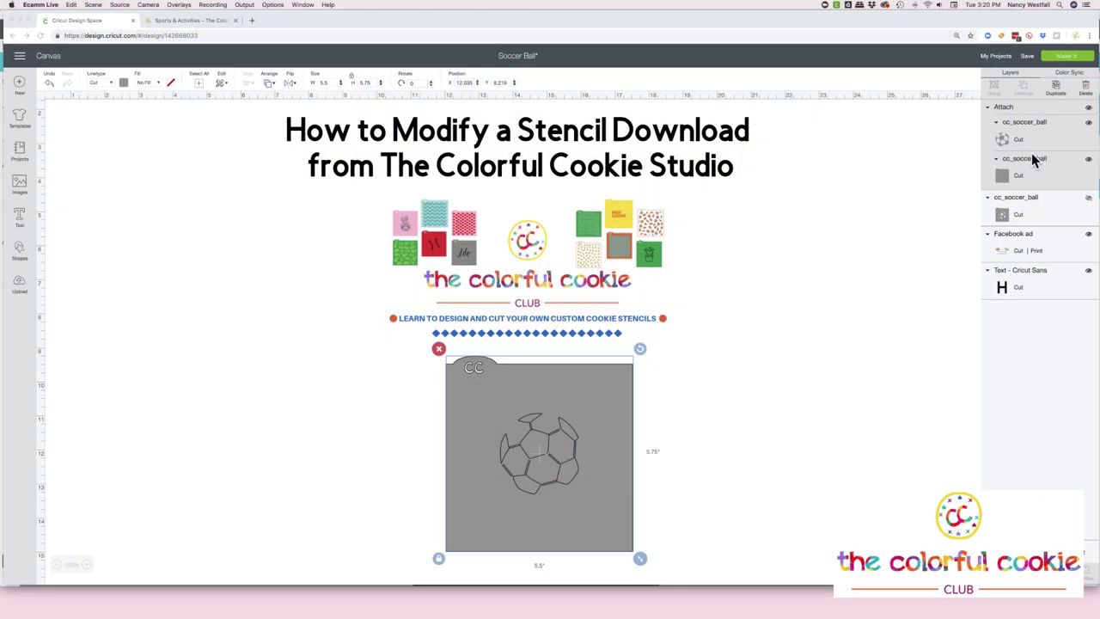
Show the hidden original stencil, move it beside the attached stencil and hide it again.
left_click(1089, 200)
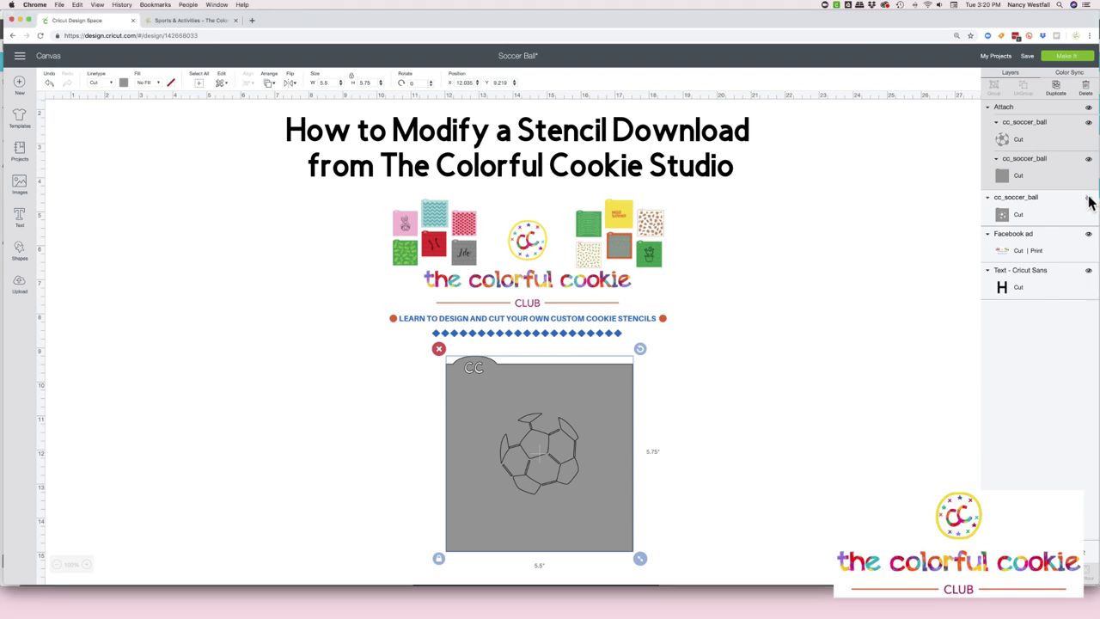
left_click(1088, 200)
left_click_drag(719, 421, 774, 401)
left_click(1088, 197)
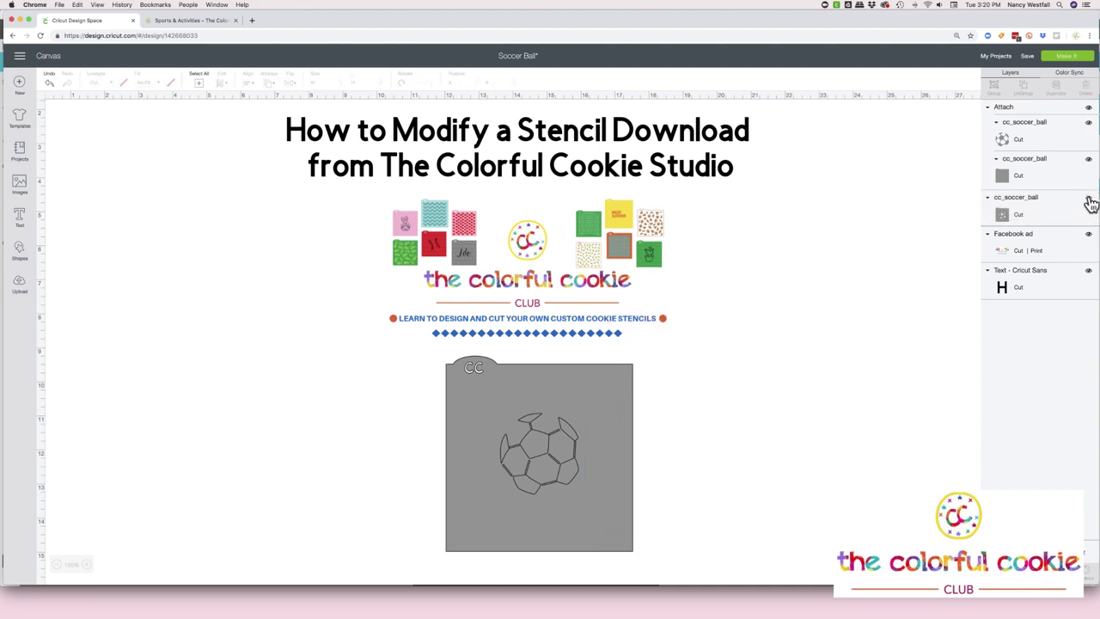
Toggle the visibility of the blank frame, original stencil and Facebook ad layers, returning each to its previous state.
left_click(1087, 159)
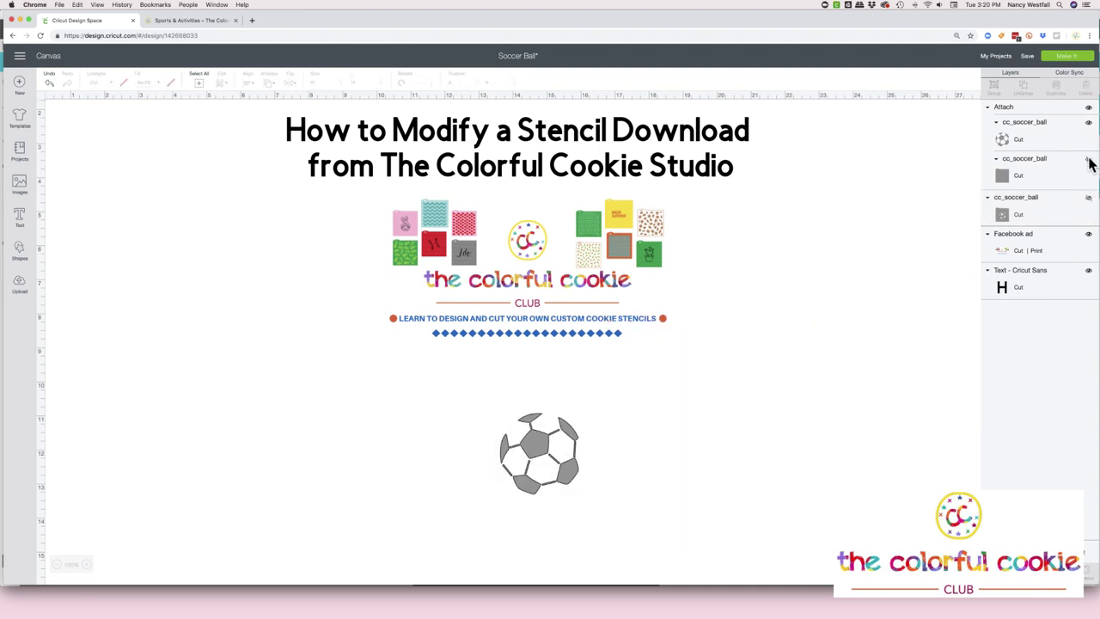
left_click(1089, 160)
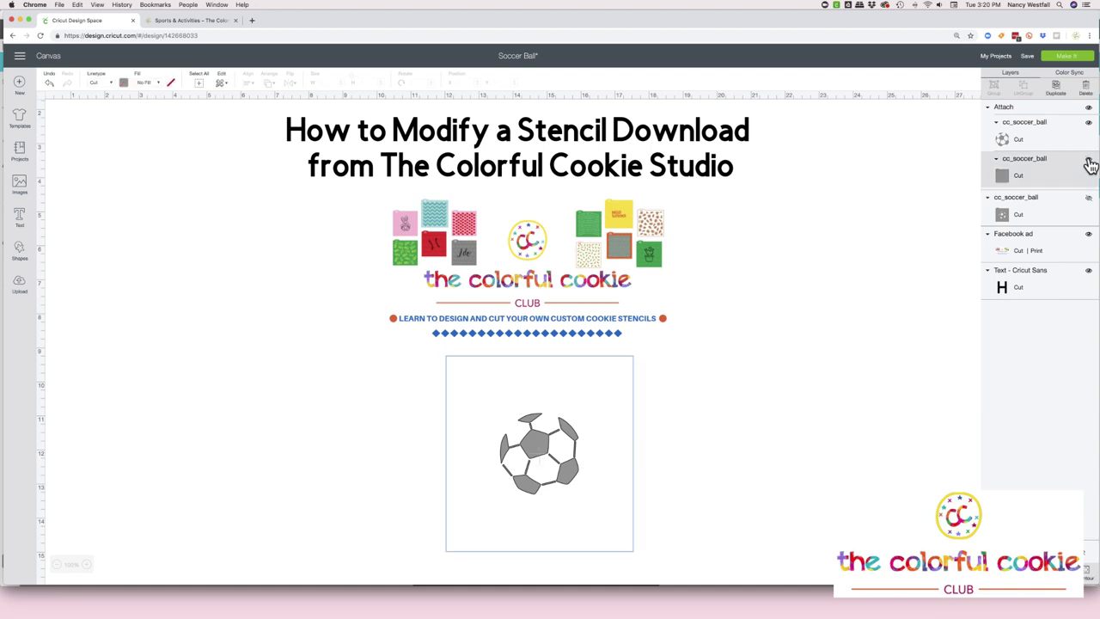
left_click(1088, 198)
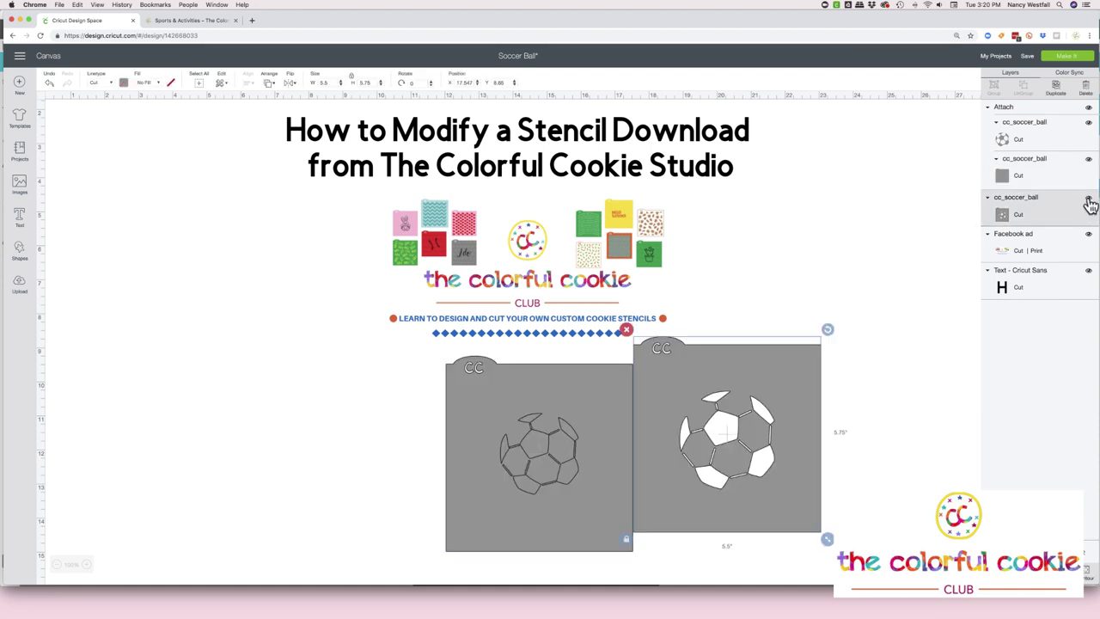
left_click(1087, 197)
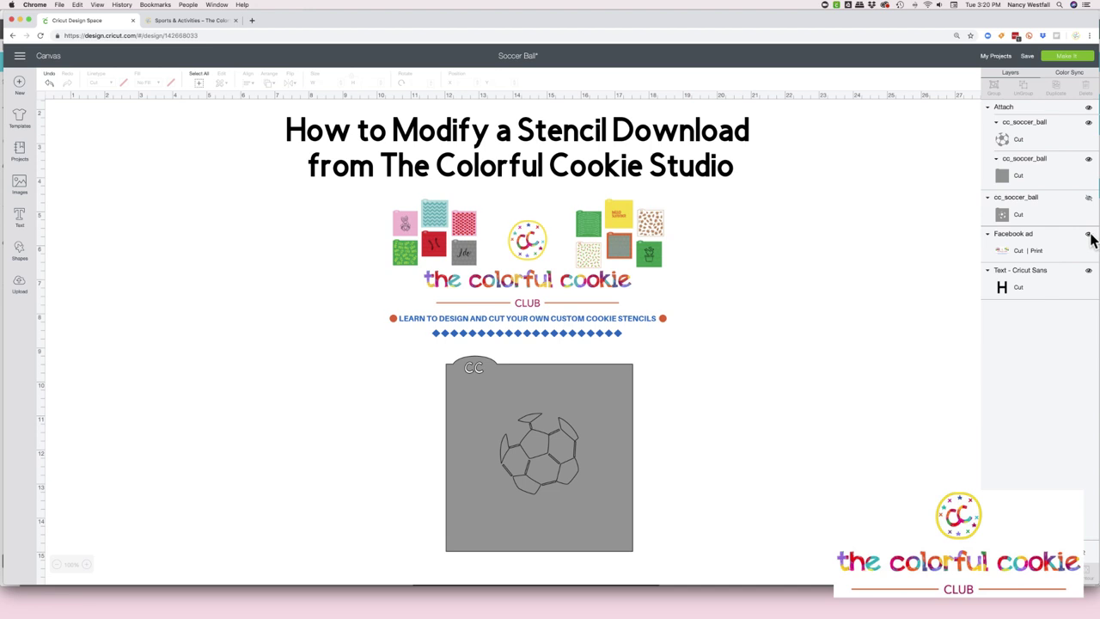
left_click(1087, 234)
left_click(1088, 236)
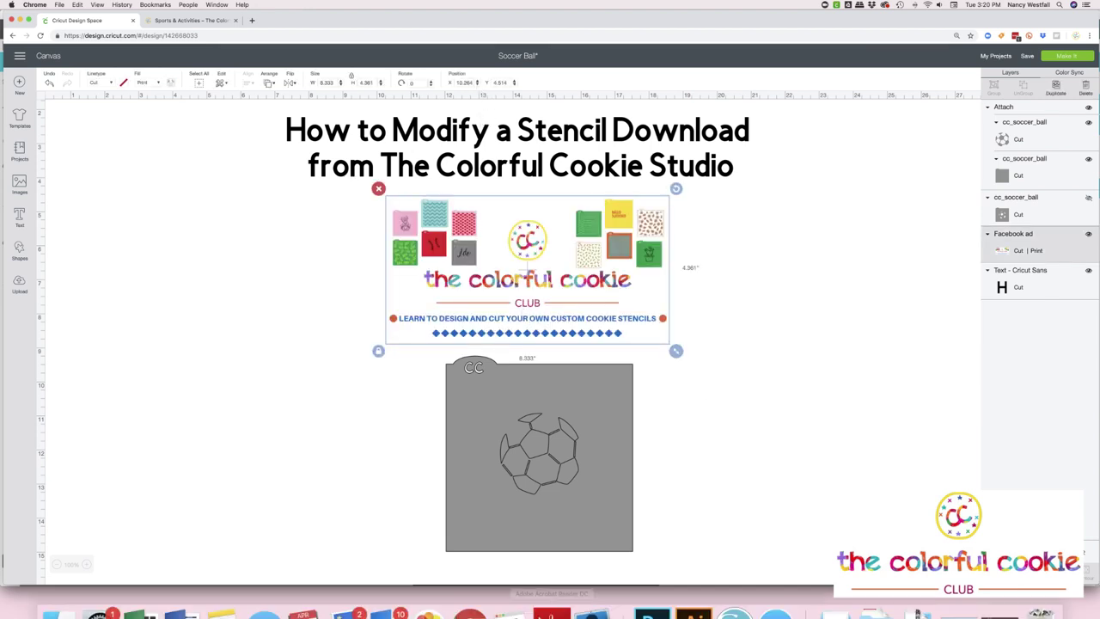
left_click(593, 596)
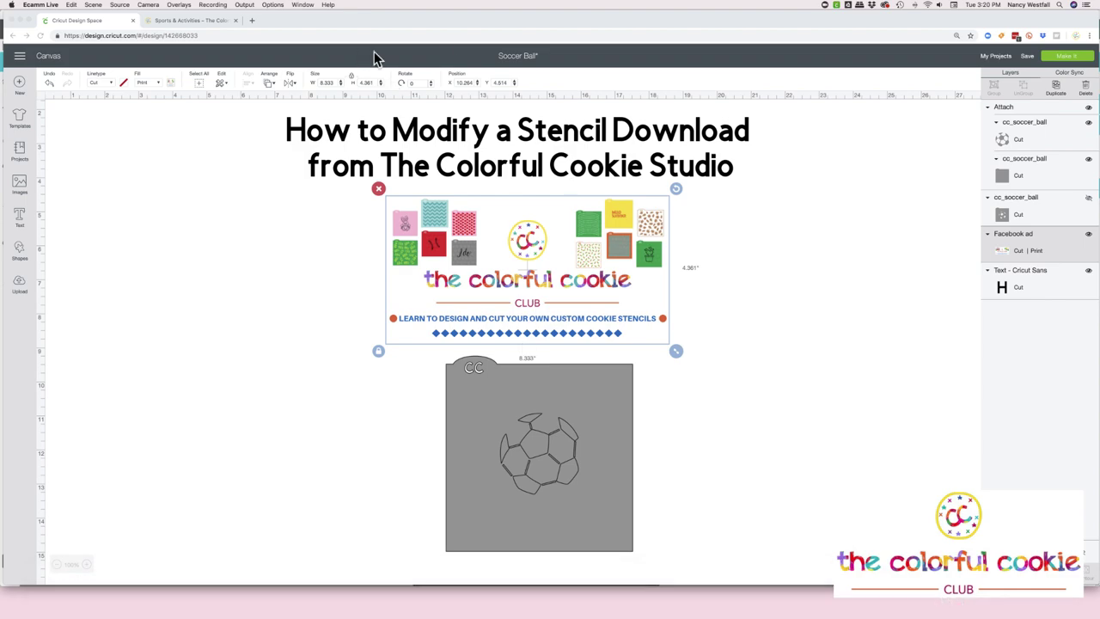